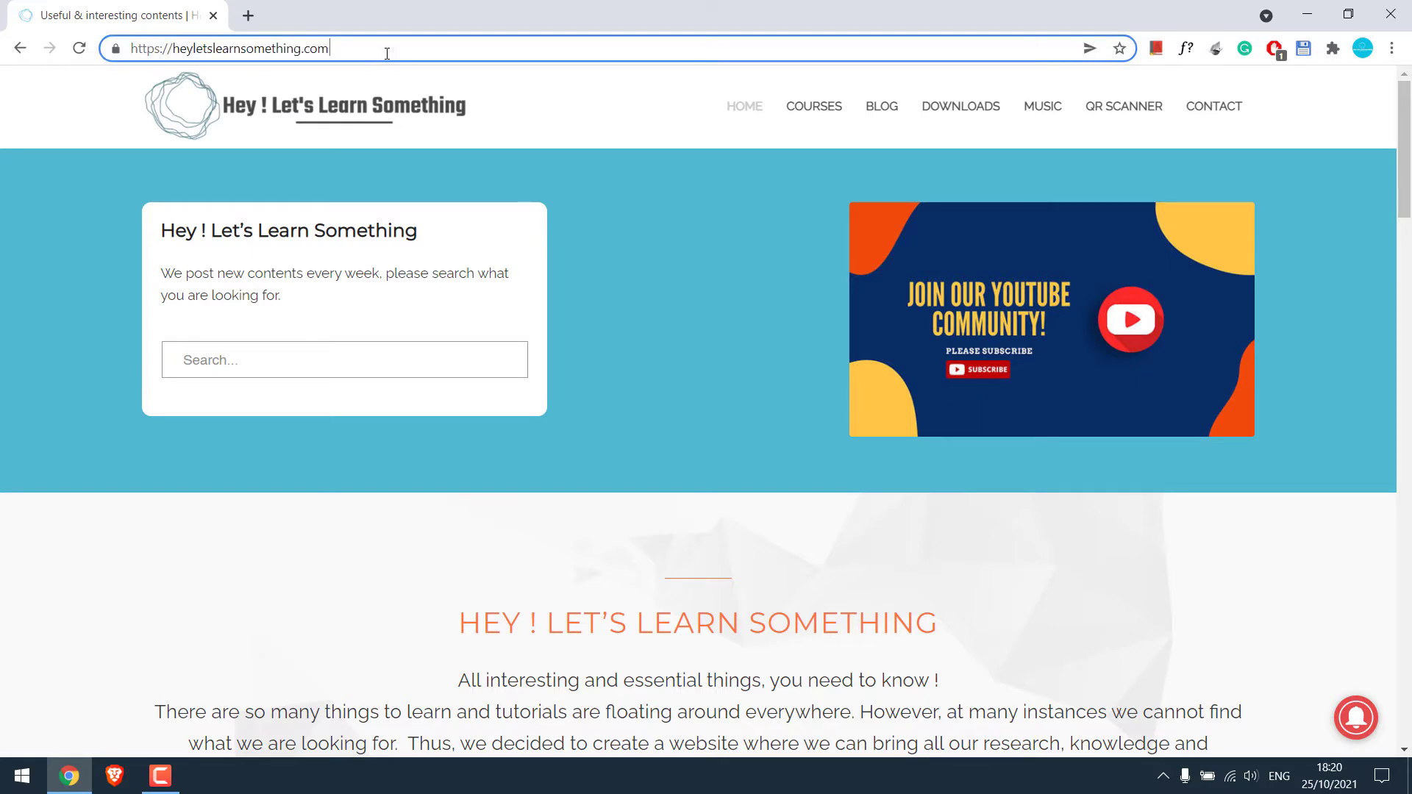
Step: Log in to the site's /wp-admin area with the admin username and password
{"action": "type", "text": "/wp-"}
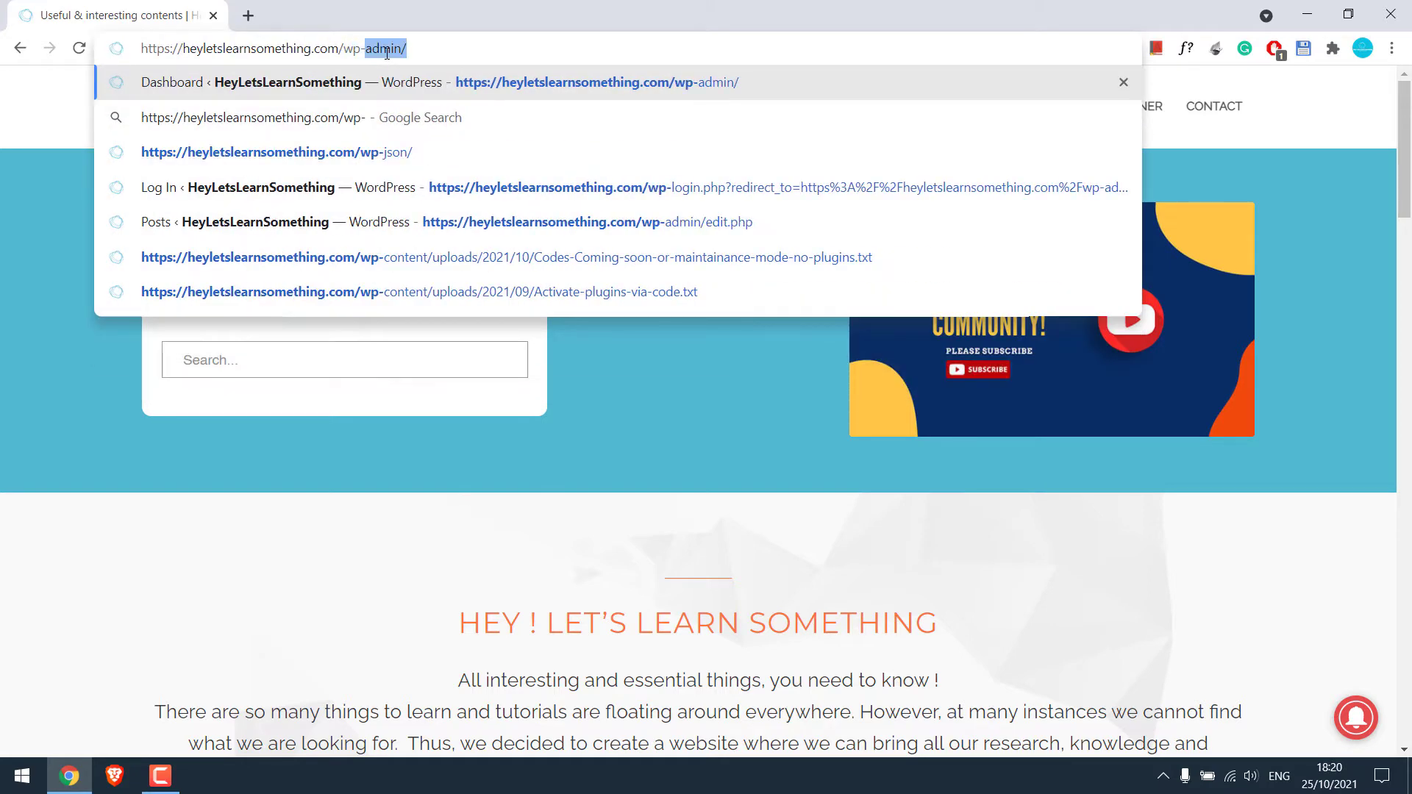
{"action": "key", "text": "Return"}
{"action": "type", "text": "demo"}
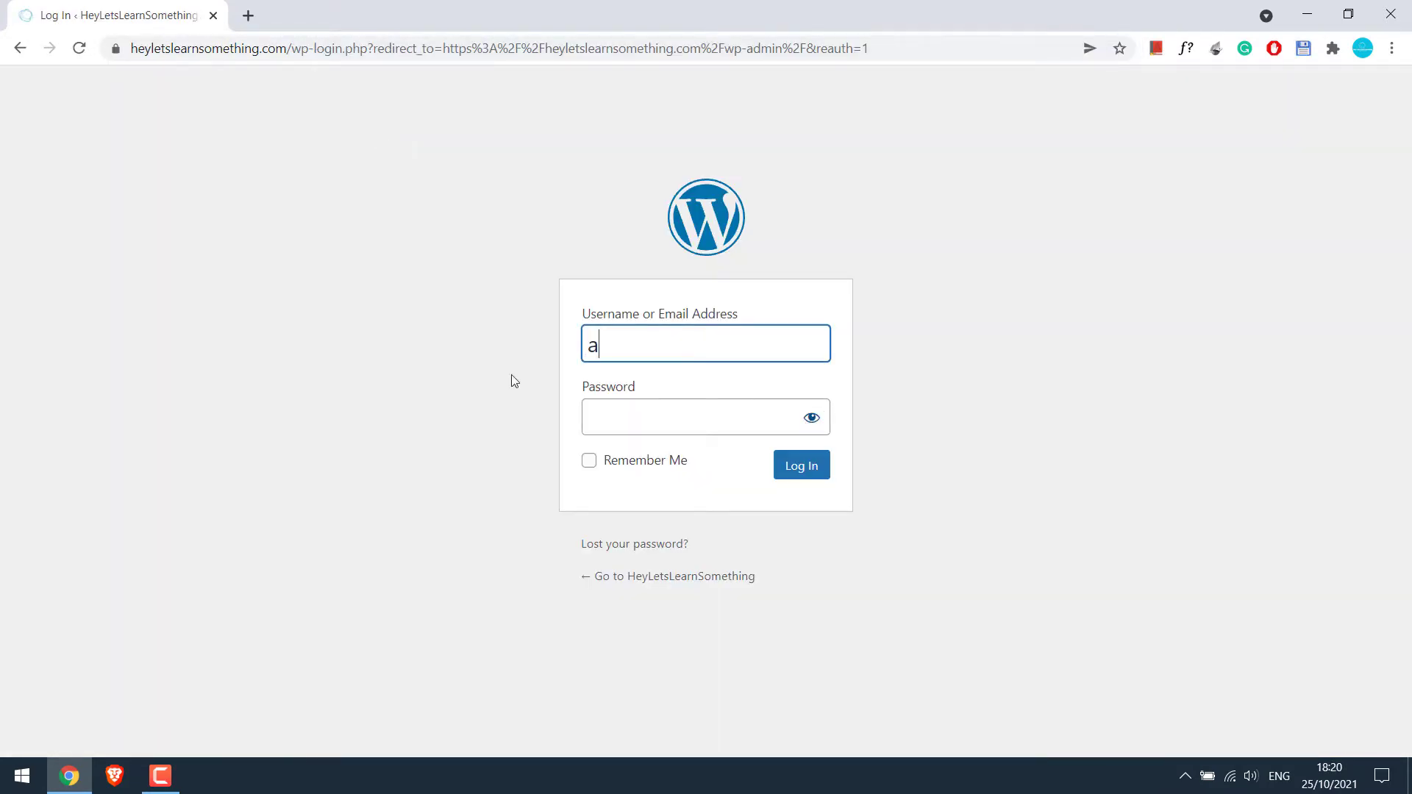
{"action": "key", "text": "Tab"}
{"action": "type", "text": "•••••••••••••••"}
{"action": "key", "text": "Return"}
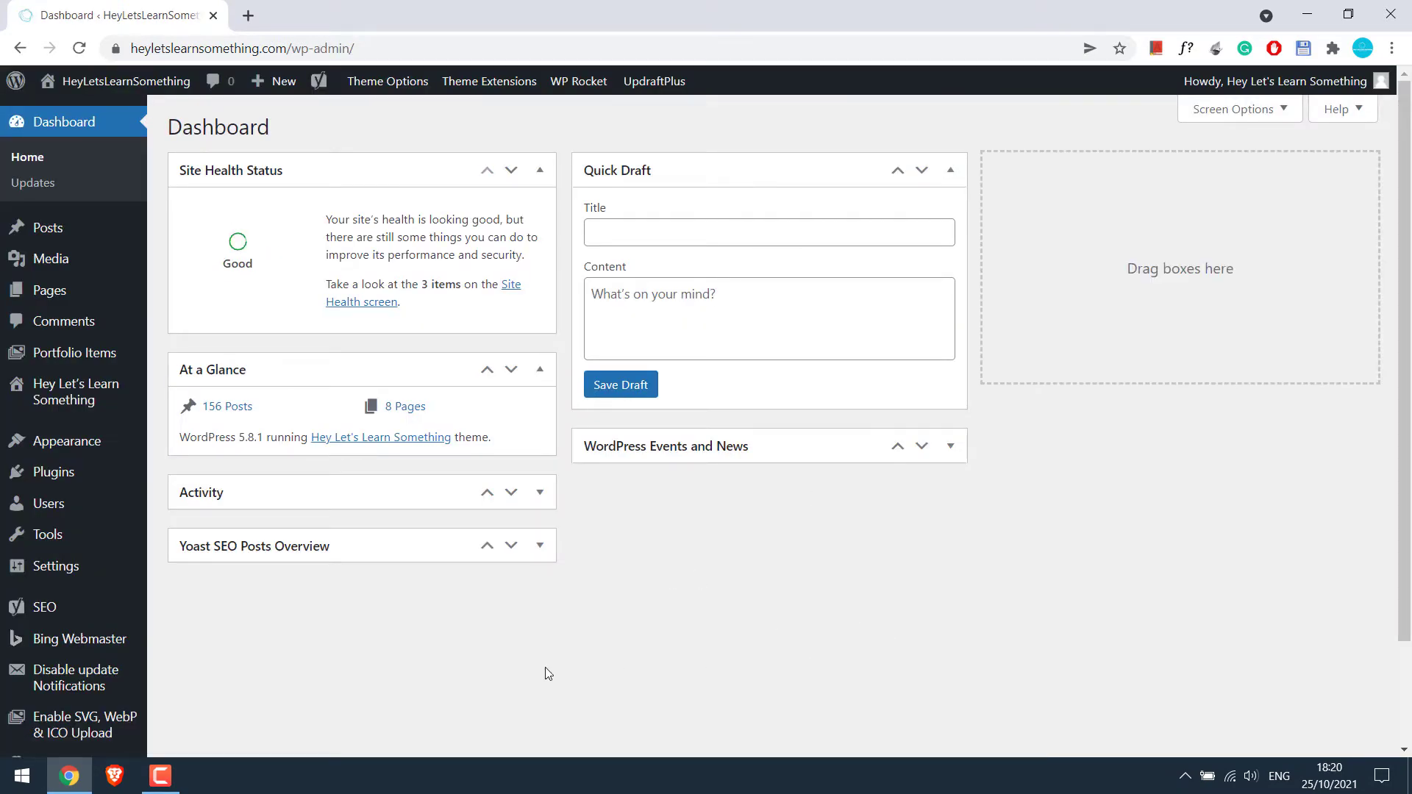
Step: Open Installed Plugins and point out the All 404 Redirect to Homepage plugin
{"action": "left_click", "coordinate": [86, 472]}
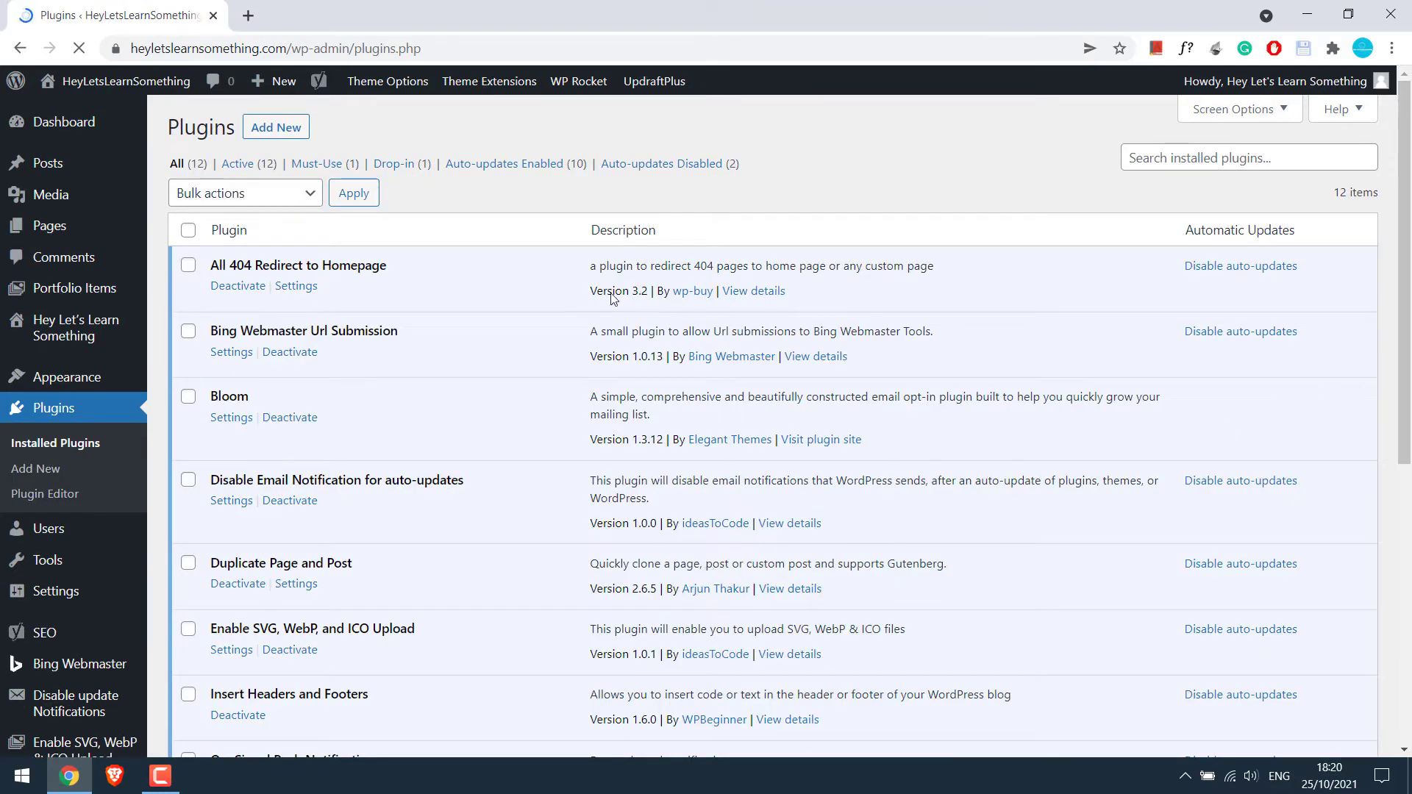
{"action": "scroll", "coordinate": [855, 399], "scroll_direction": "down", "scroll_amount": 6}
{"action": "scroll", "coordinate": [854, 398], "scroll_direction": "up", "scroll_amount": 6}
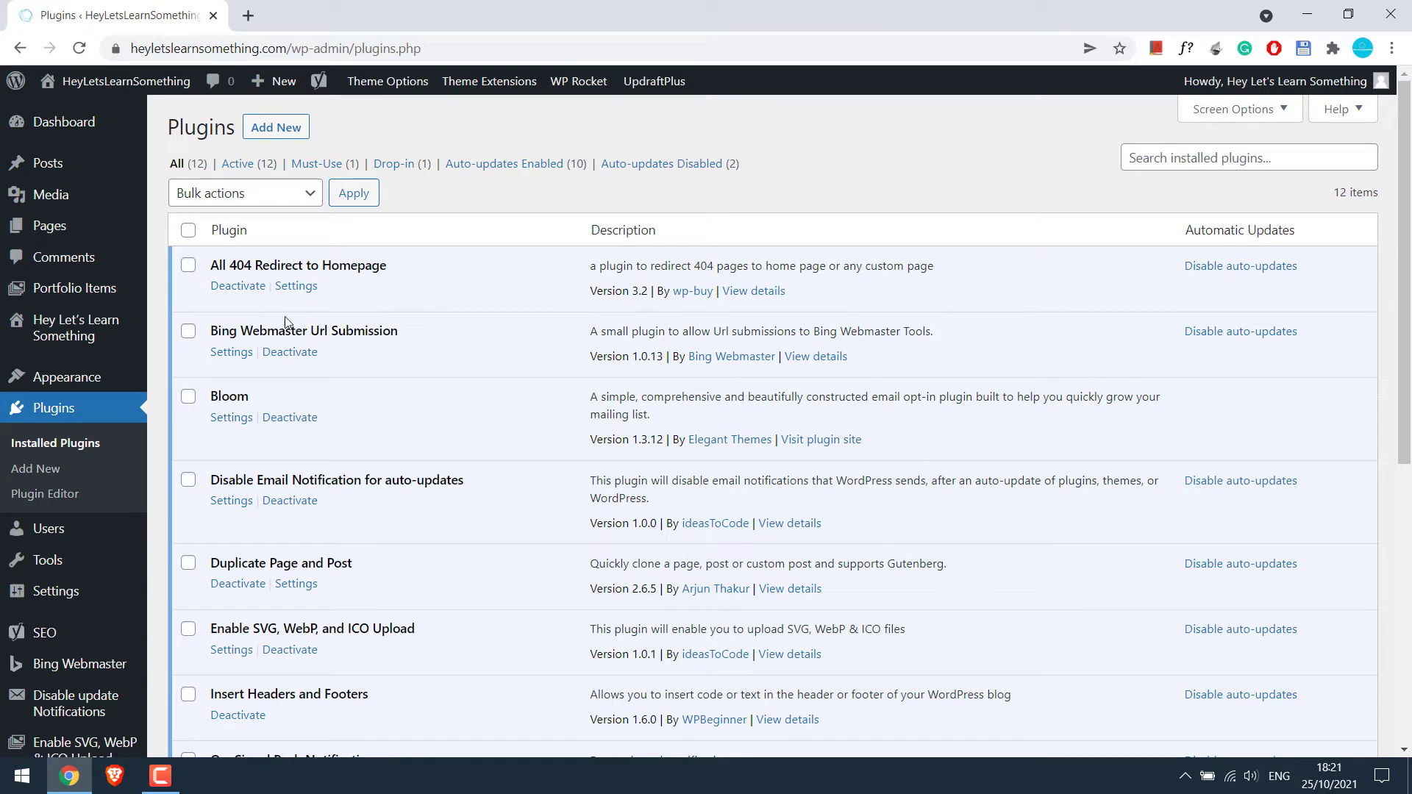
{"action": "left_click", "coordinate": [408, 272]}
{"action": "left_click_drag", "start_coordinate": [342, 269], "coordinate": [389, 272]}
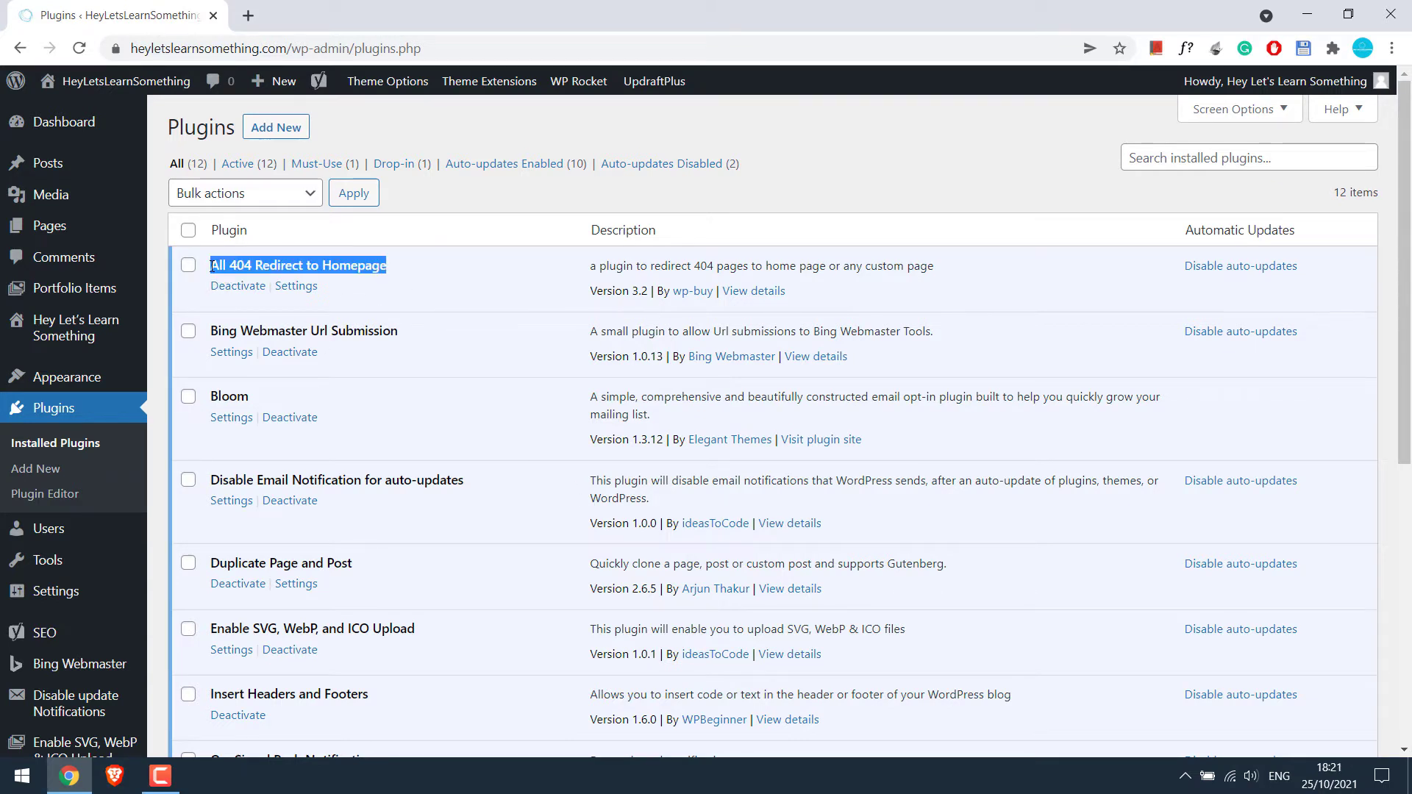
{"action": "left_click", "coordinate": [287, 275]}
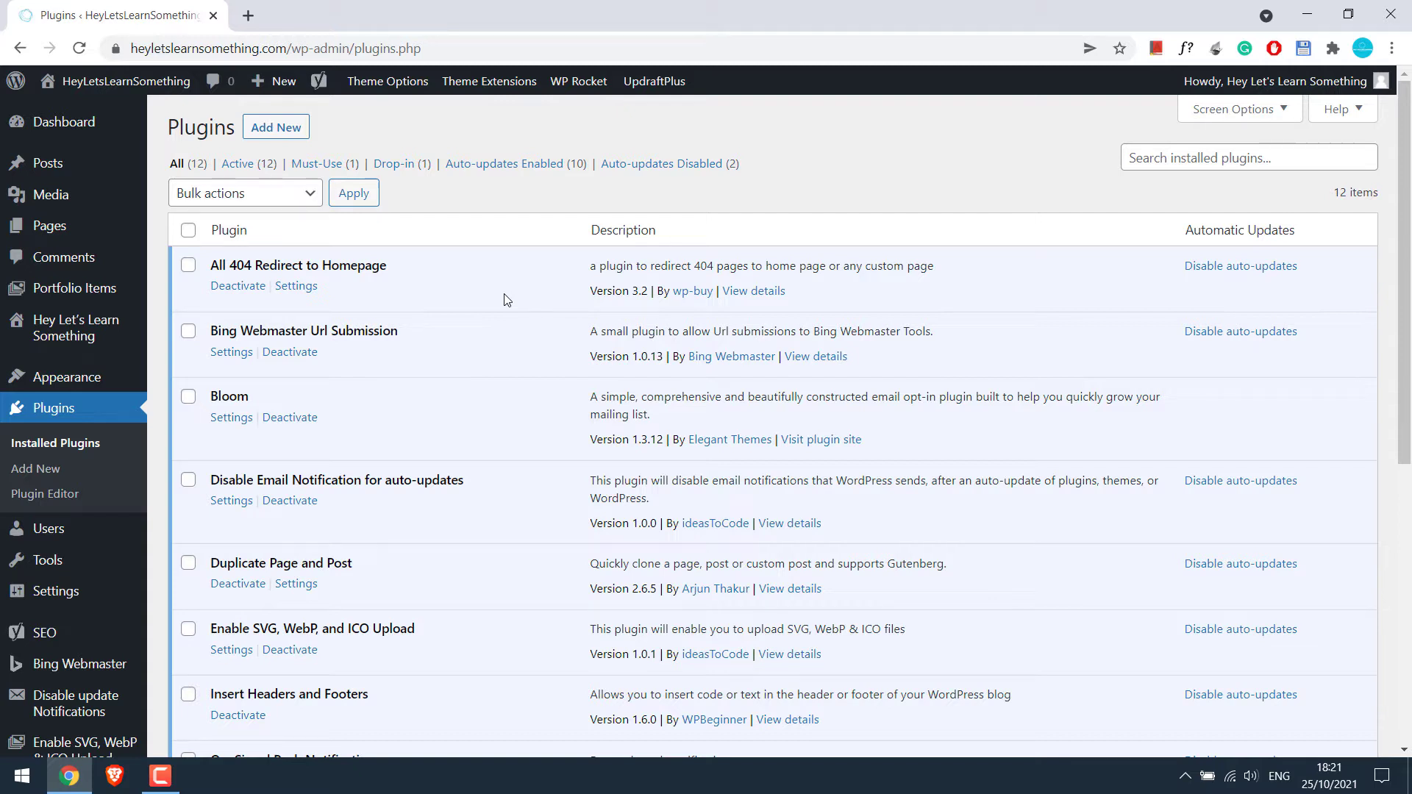
{"action": "right_click", "coordinate": [294, 285]}
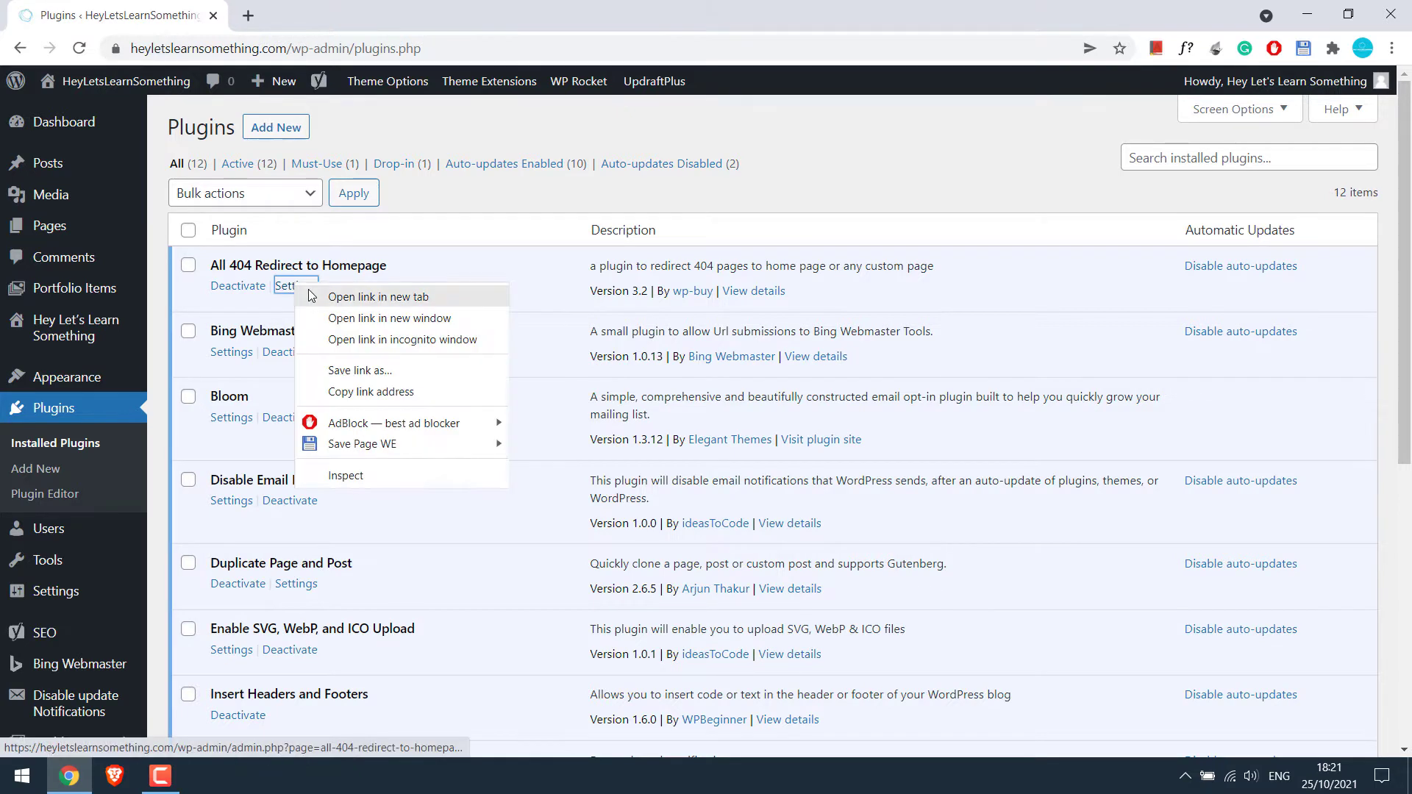
{"action": "left_click", "coordinate": [311, 295]}
{"action": "left_click", "coordinate": [335, 15]}
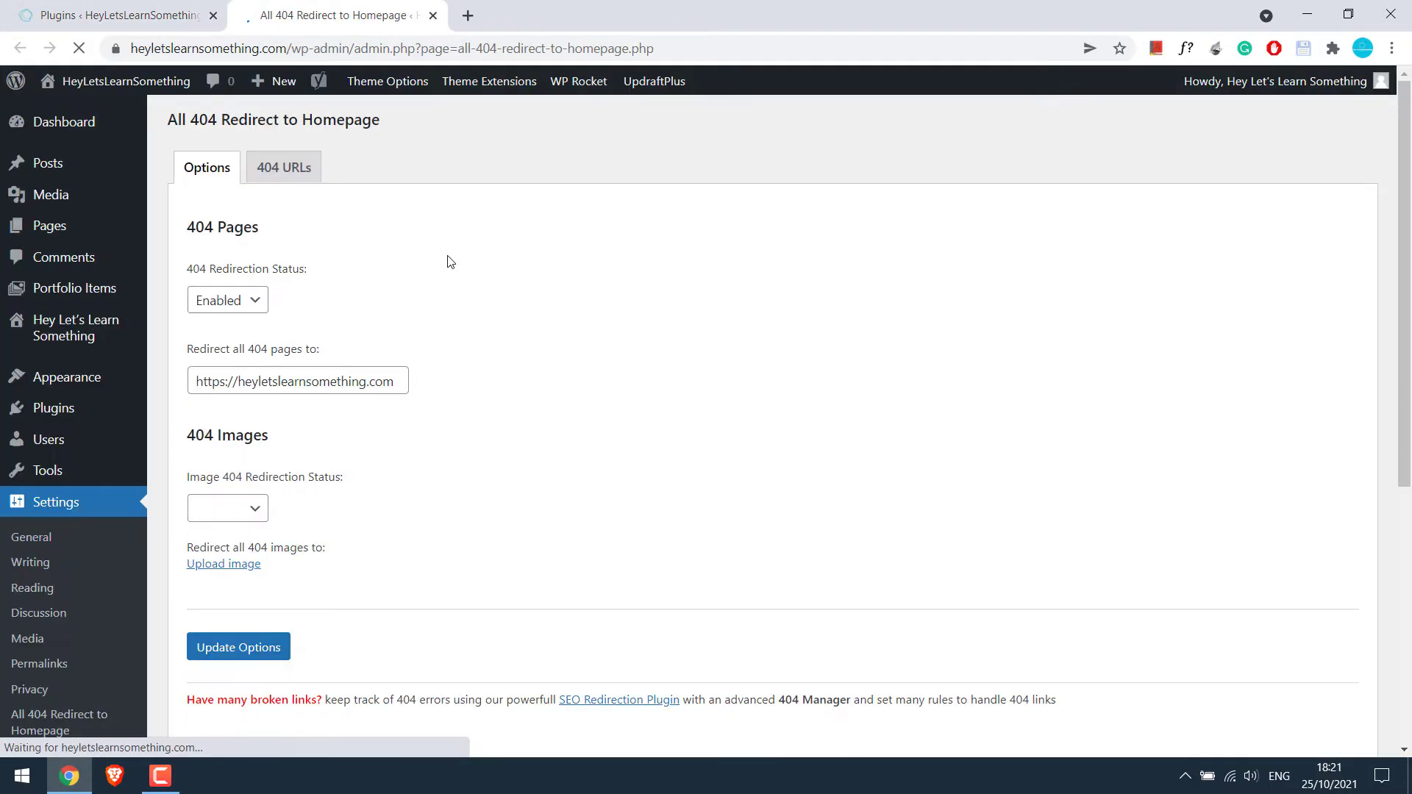
{"action": "left_click_drag", "start_coordinate": [206, 381], "coordinate": [434, 391]}
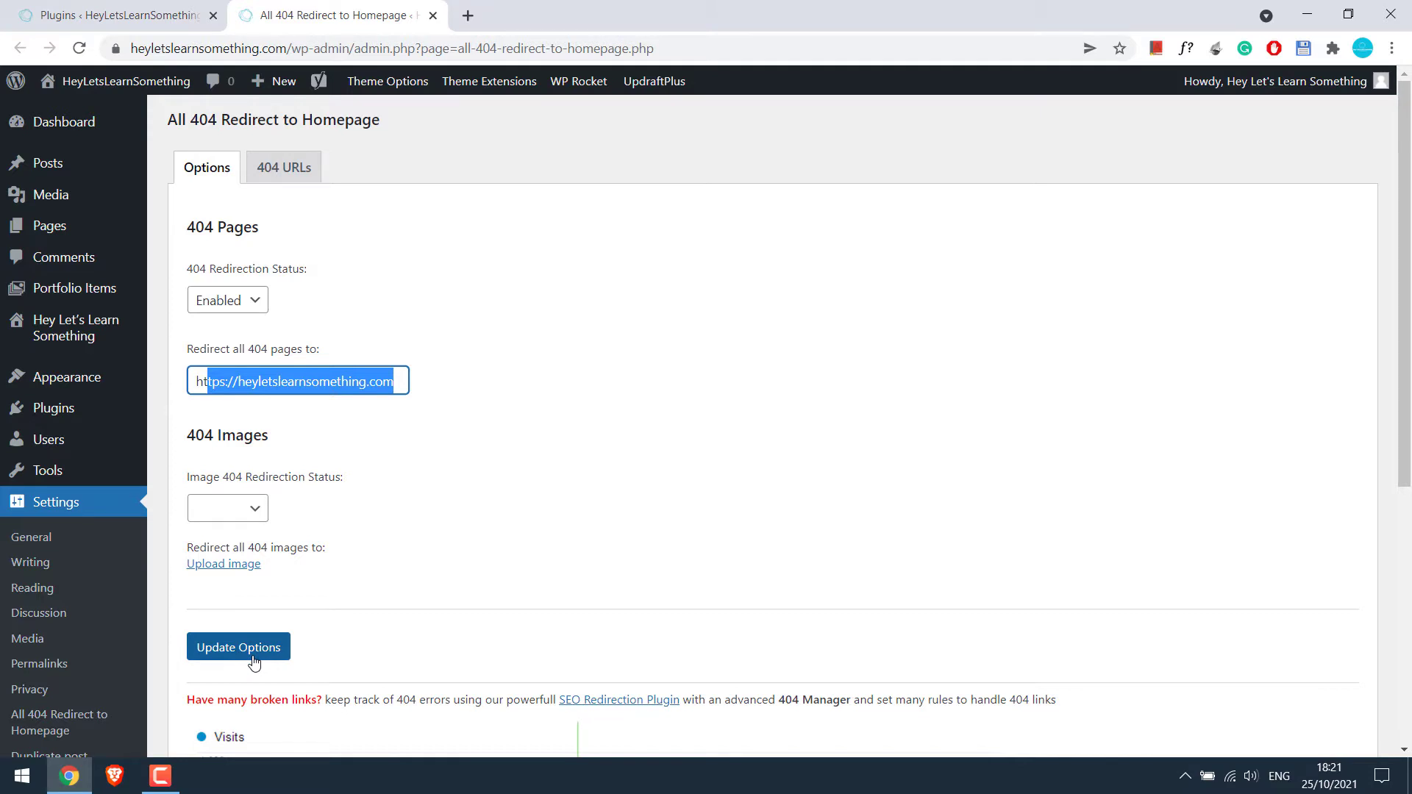
{"action": "left_click", "coordinate": [433, 16]}
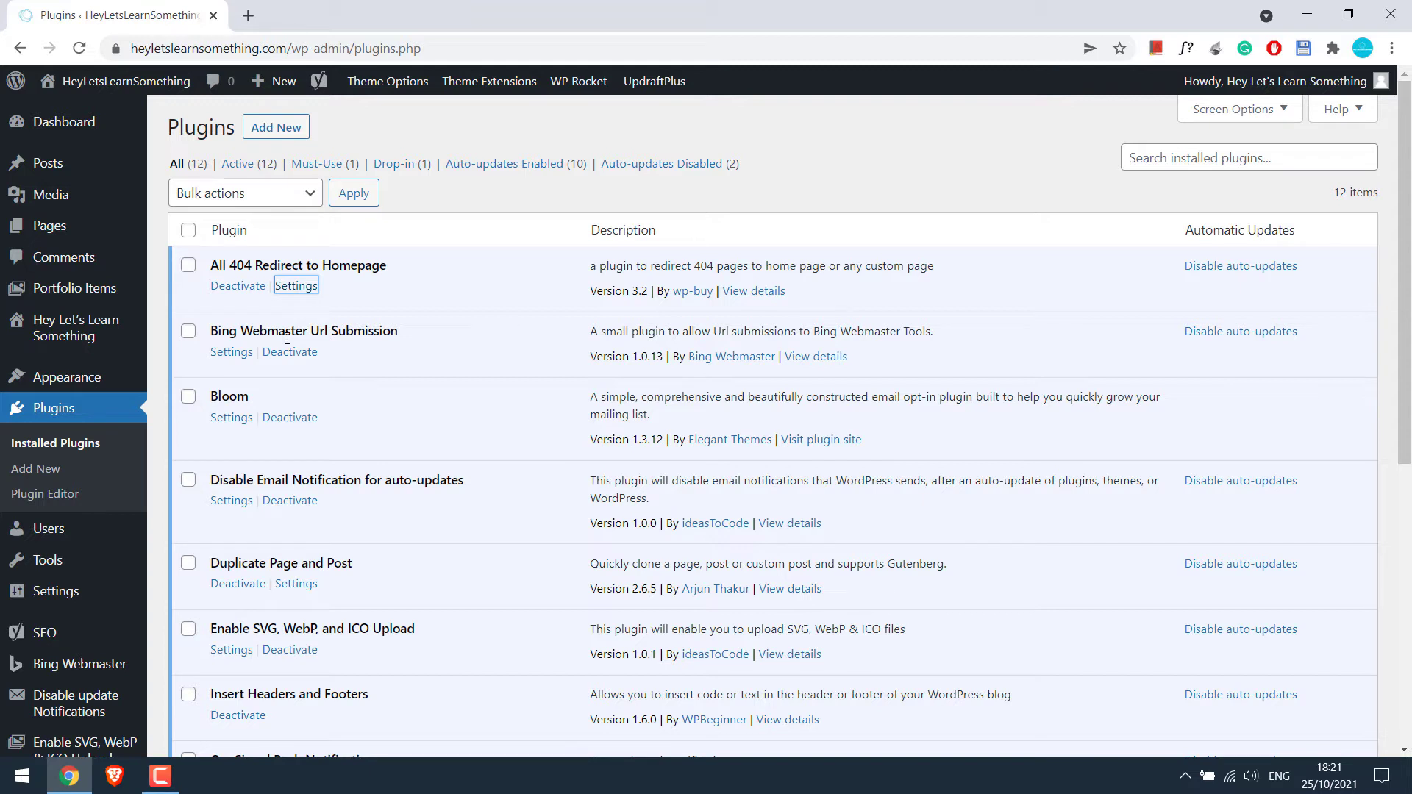
{"action": "left_click_drag", "start_coordinate": [229, 332], "coordinate": [299, 333]}
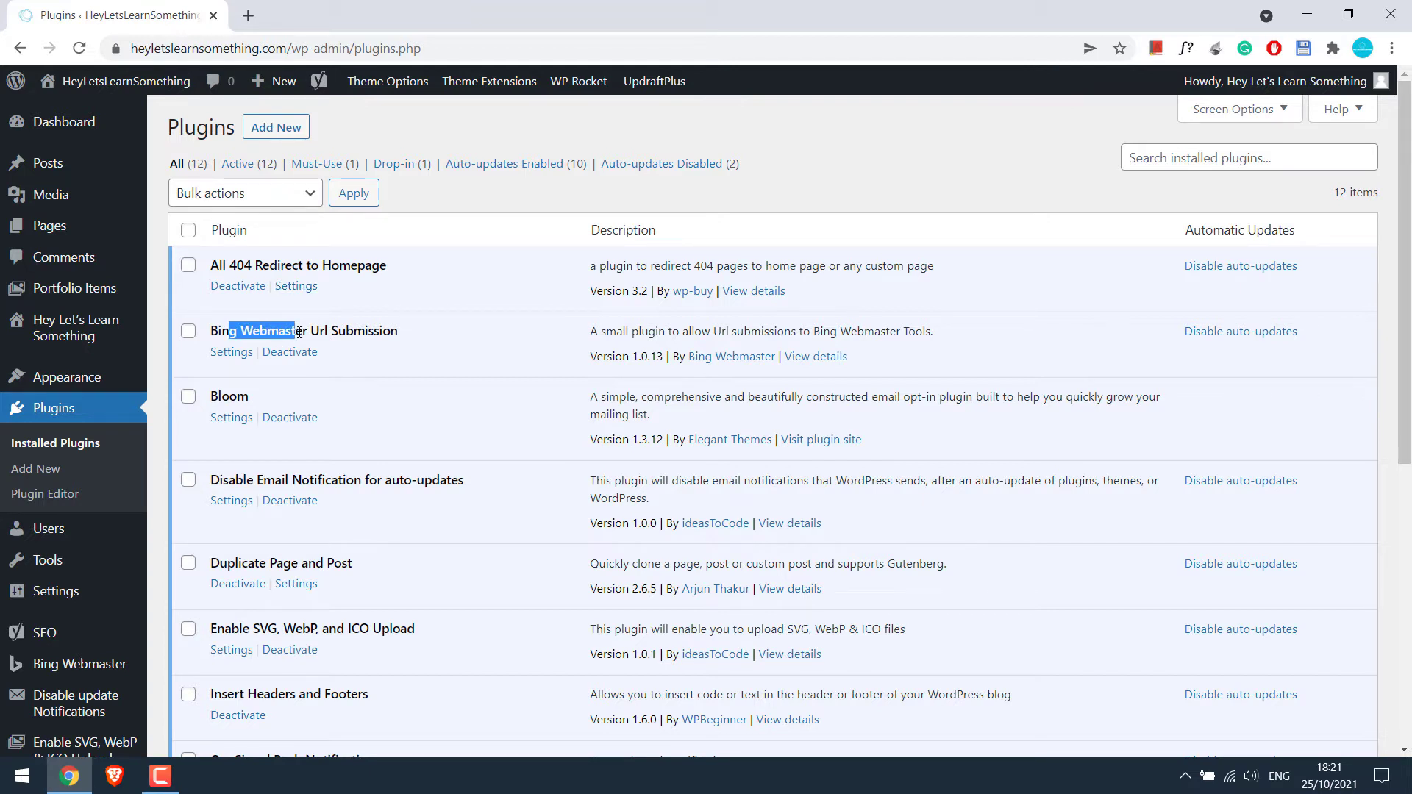
{"action": "left_click", "coordinate": [233, 352]}
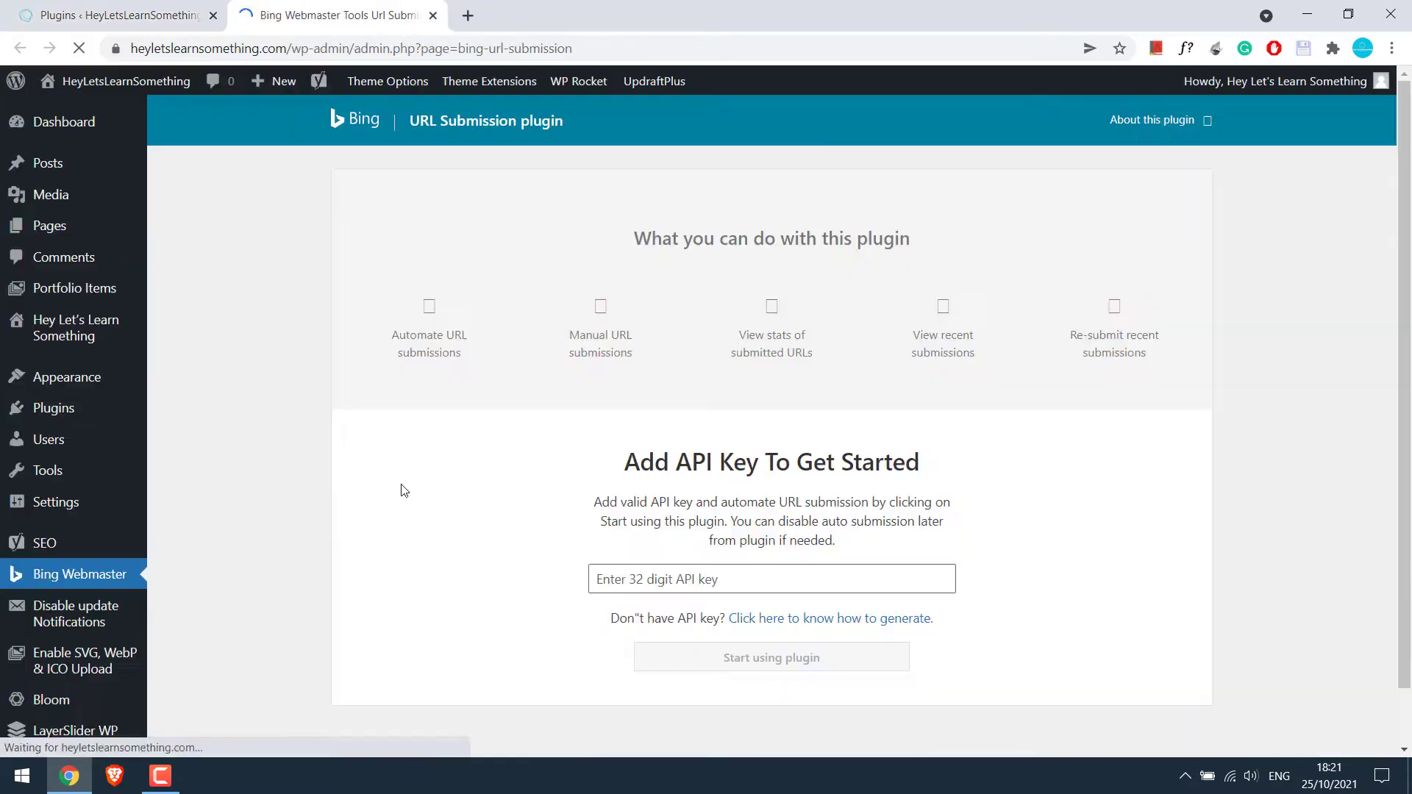
{"action": "triple_click", "coordinate": [410, 195]}
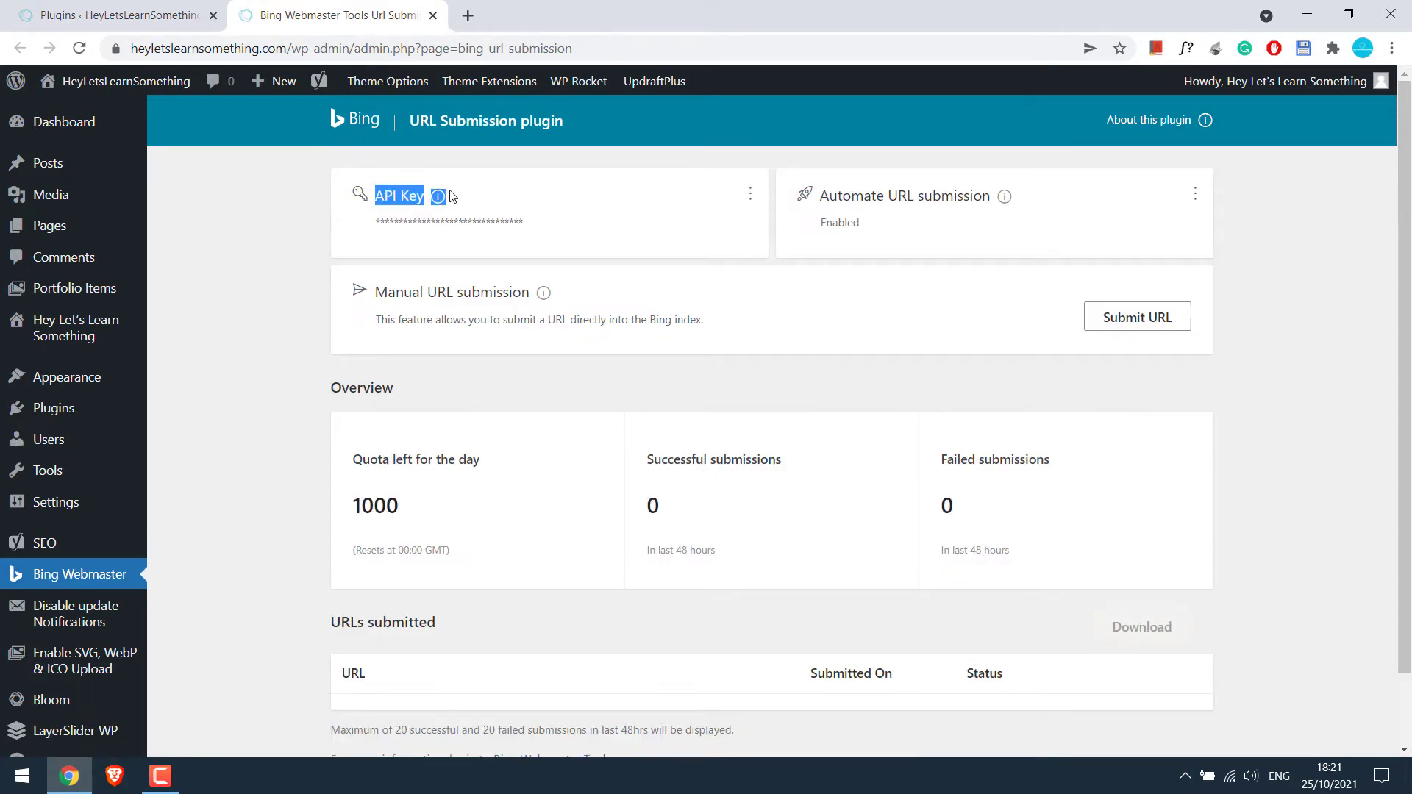
{"action": "left_click", "coordinate": [452, 196]}
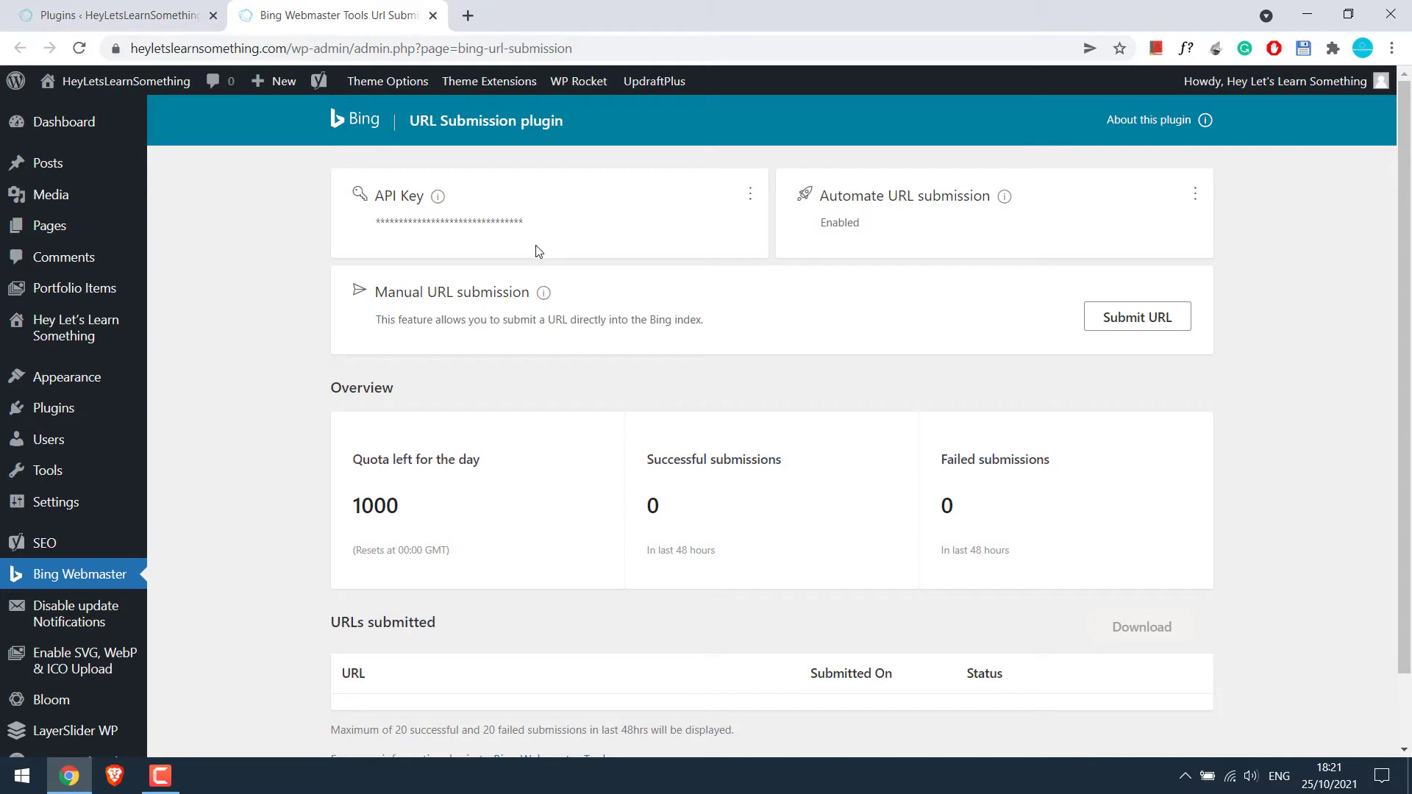
{"action": "left_click", "coordinate": [433, 16]}
{"action": "left_click_drag", "start_coordinate": [268, 401], "coordinate": [212, 399]}
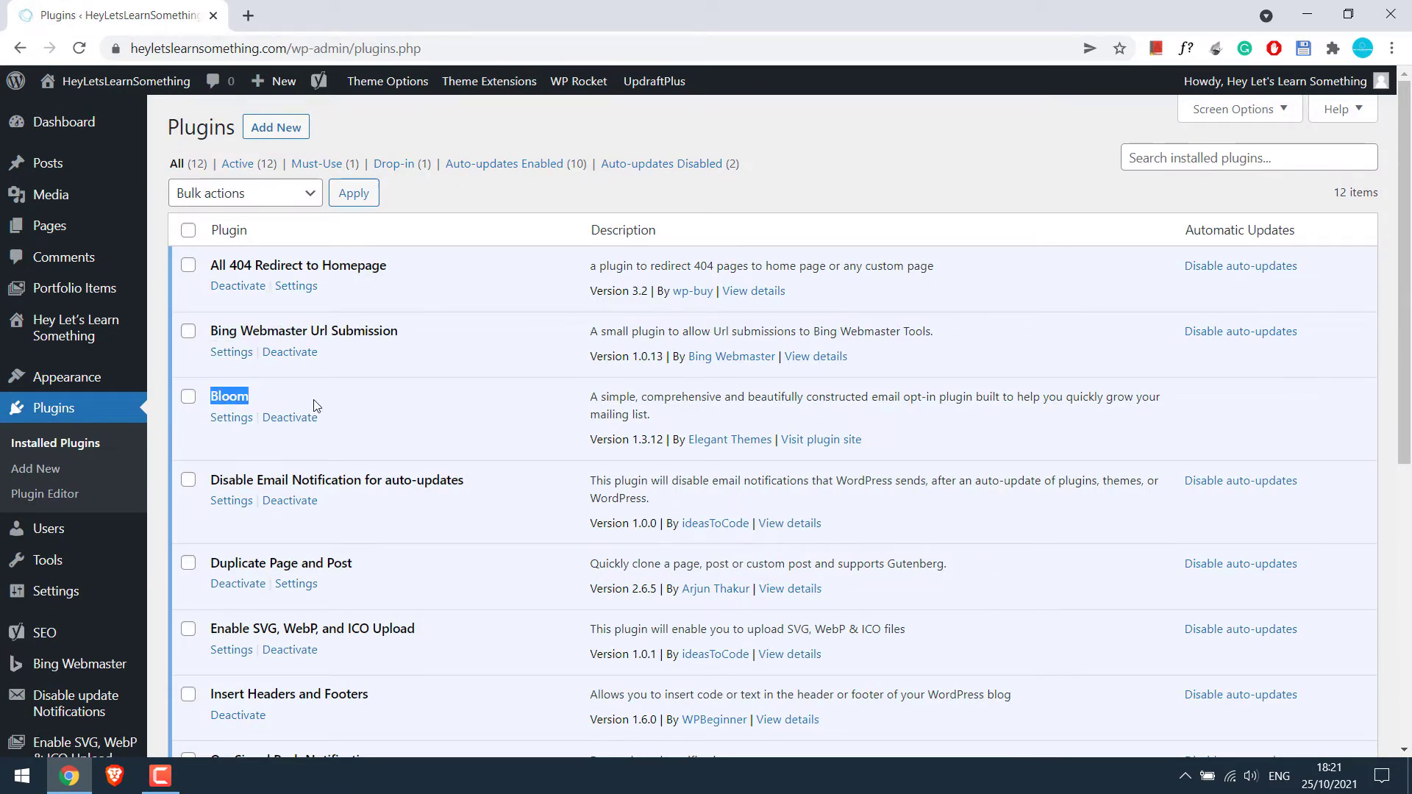
Step: View the pasted Bloom product page in a new tab, then close it
{"action": "left_click", "coordinate": [248, 15]}
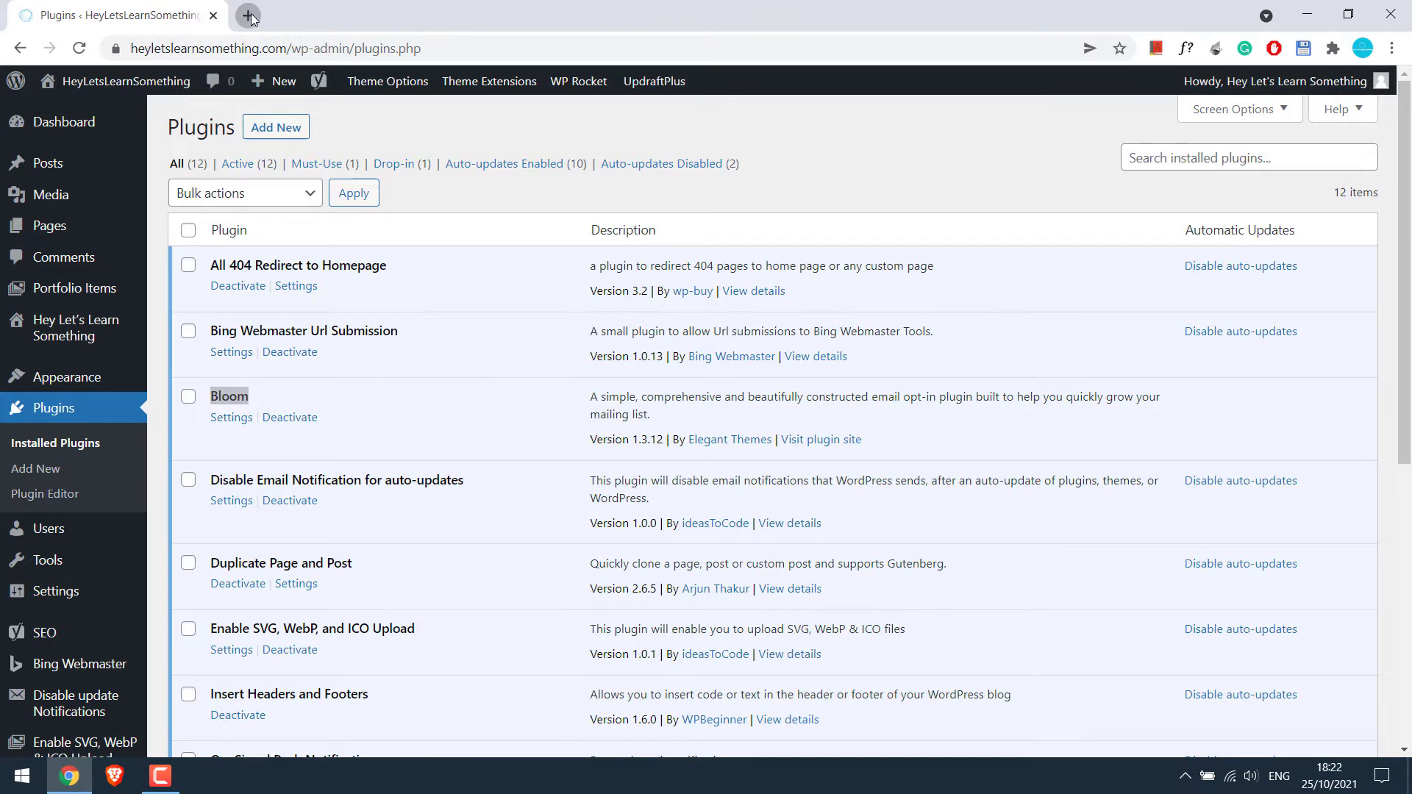
{"action": "type", "text": "https://www.elegantthemes.com/plugins/bloom/"}
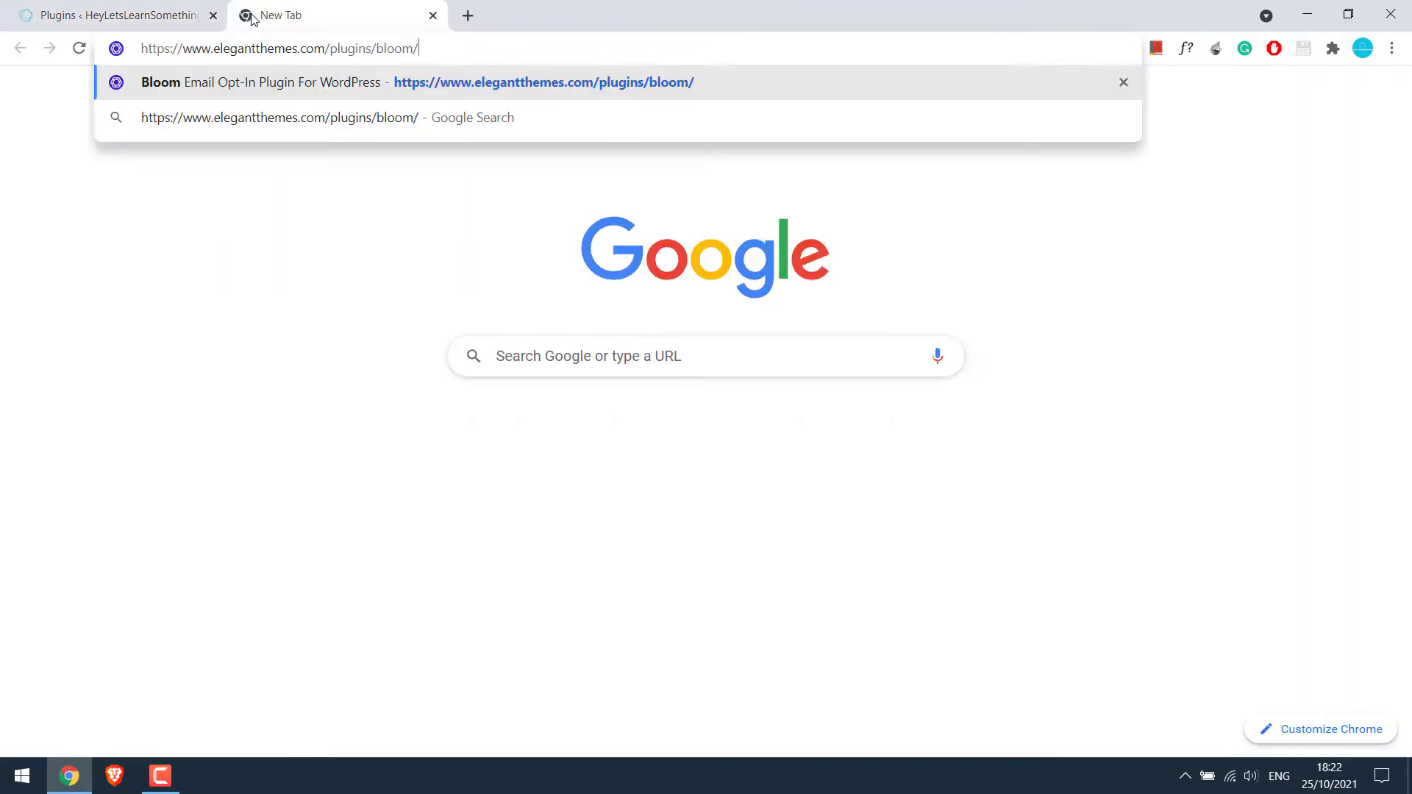
{"action": "key", "text": "Return"}
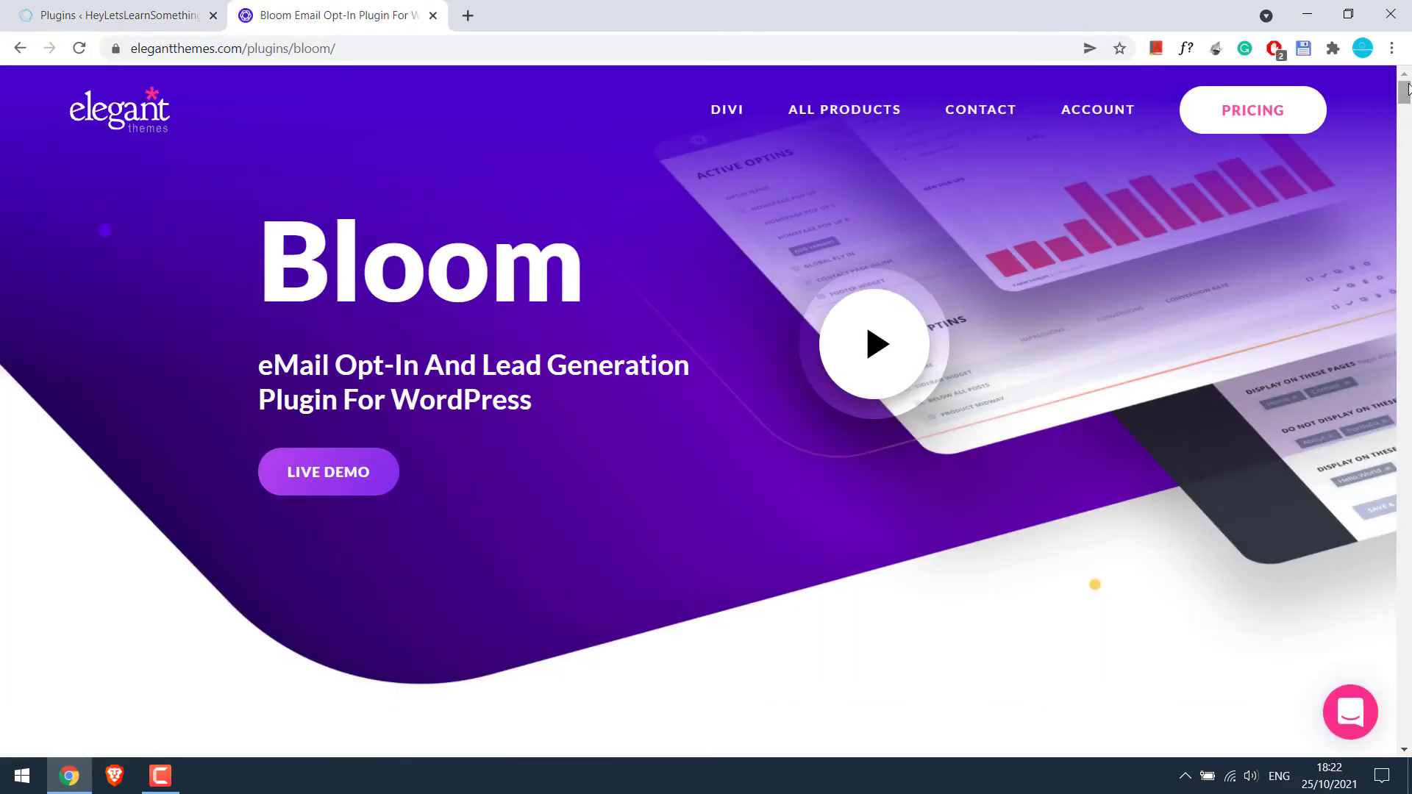
{"action": "mouse_move", "coordinate": [1405, 92]}
{"action": "left_mouse_down"}
{"action": "mouse_move", "coordinate": [1410, 243]}
{"action": "mouse_move", "coordinate": [1405, 81]}
{"action": "left_mouse_up"}
{"action": "left_click", "coordinate": [433, 16]}
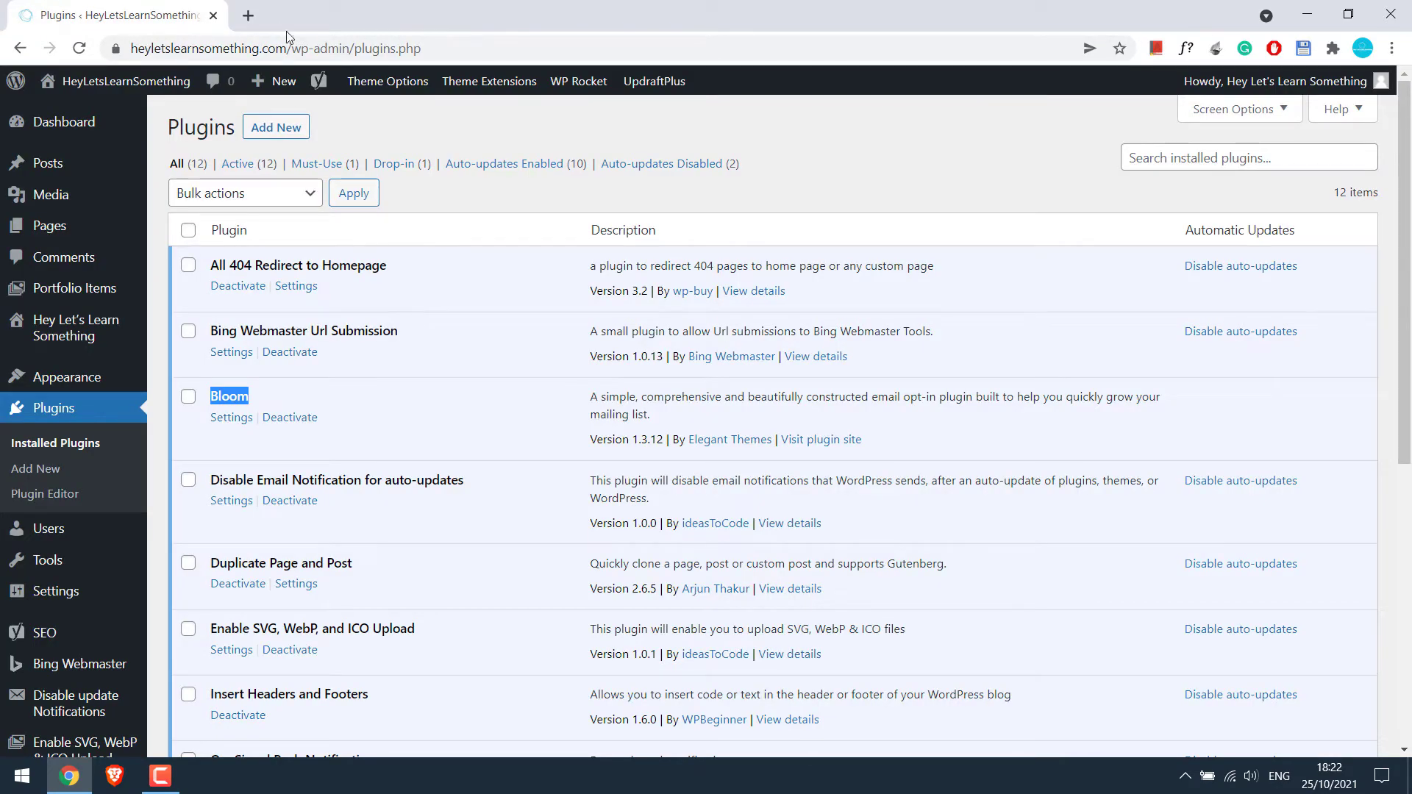
Step: Load the site's homepage in an incognito window to see the subscribe popup
{"action": "left_click_drag", "start_coordinate": [287, 47], "coordinate": [71, 56]}
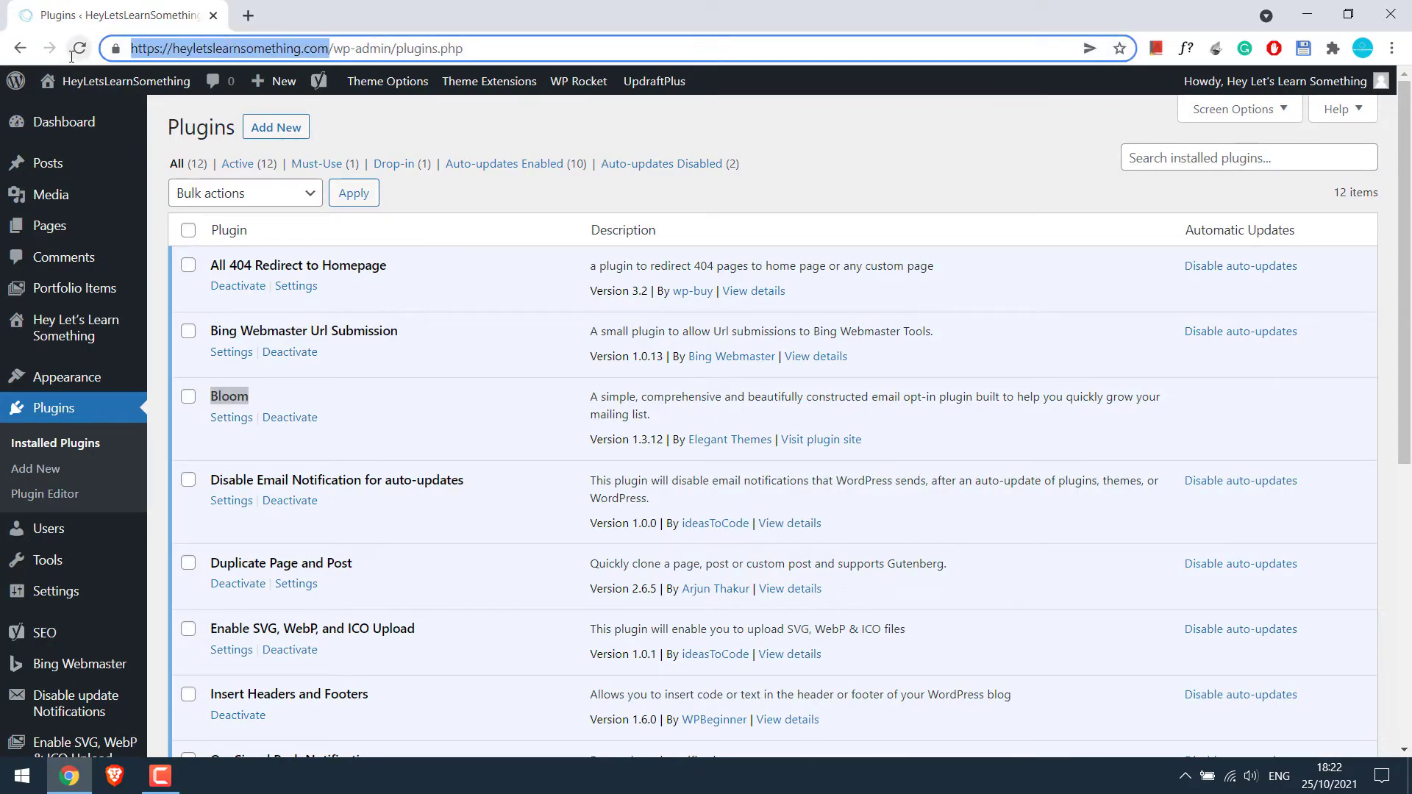
{"action": "key", "text": "ctrl+c"}
{"action": "key", "text": "ctrl+shift+n"}
{"action": "key", "text": "ctrl+v"}
{"action": "key", "text": "Return"}
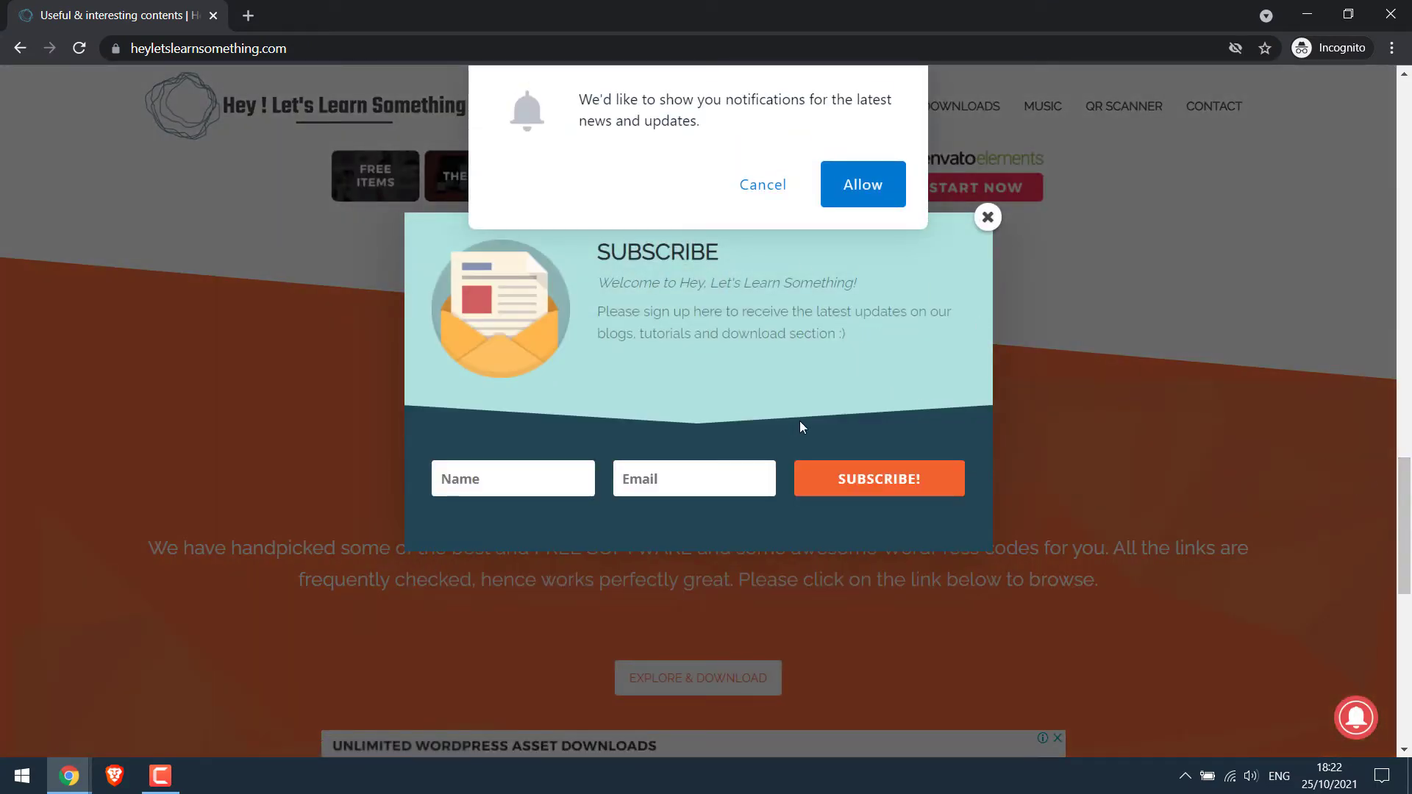
Step: Open Bloom's Settings from the plugins list in a new tab and switch to it
{"action": "key", "text": "alt+Tab"}
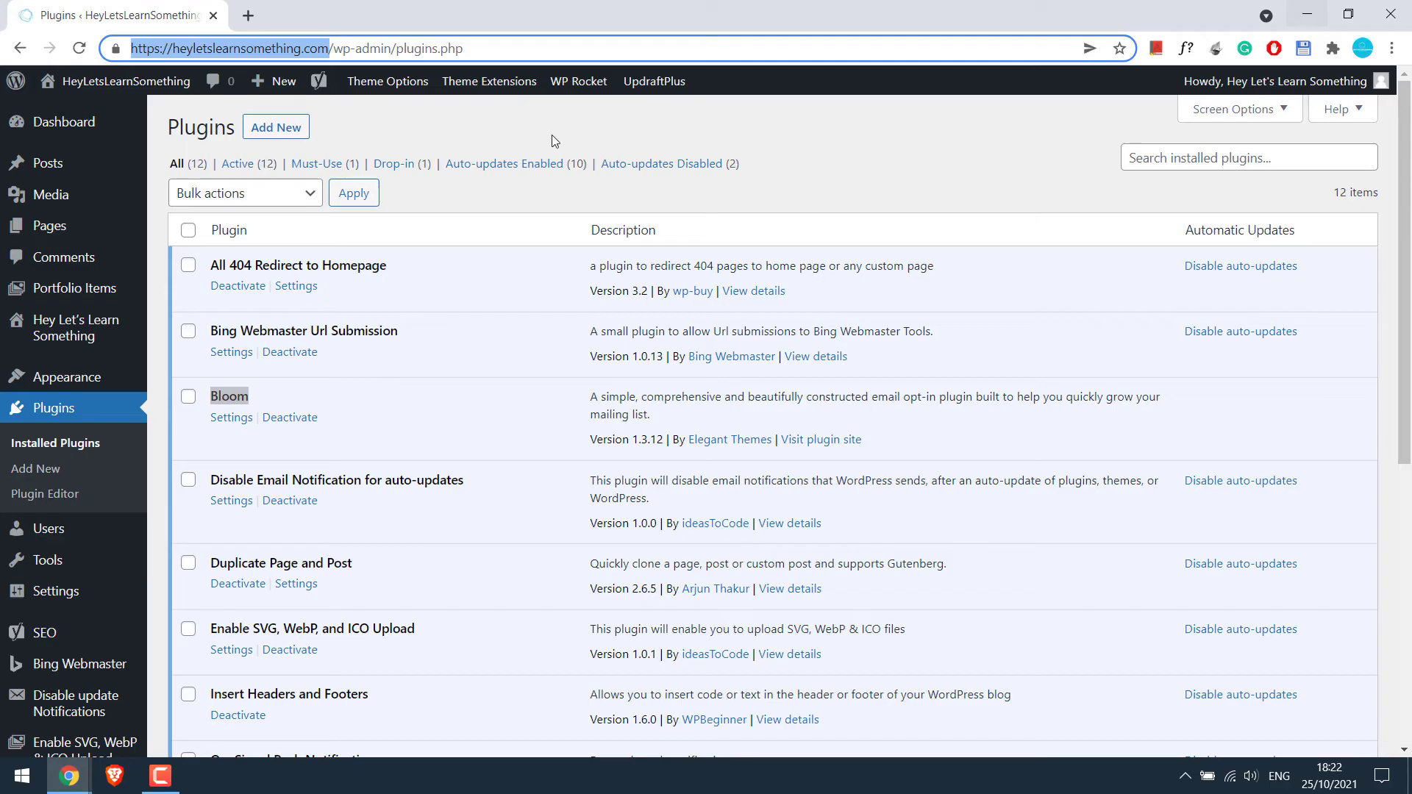
{"action": "left_click", "coordinate": [231, 417], "text": "ctrl"}
{"action": "key", "text": "ctrl+Tab"}
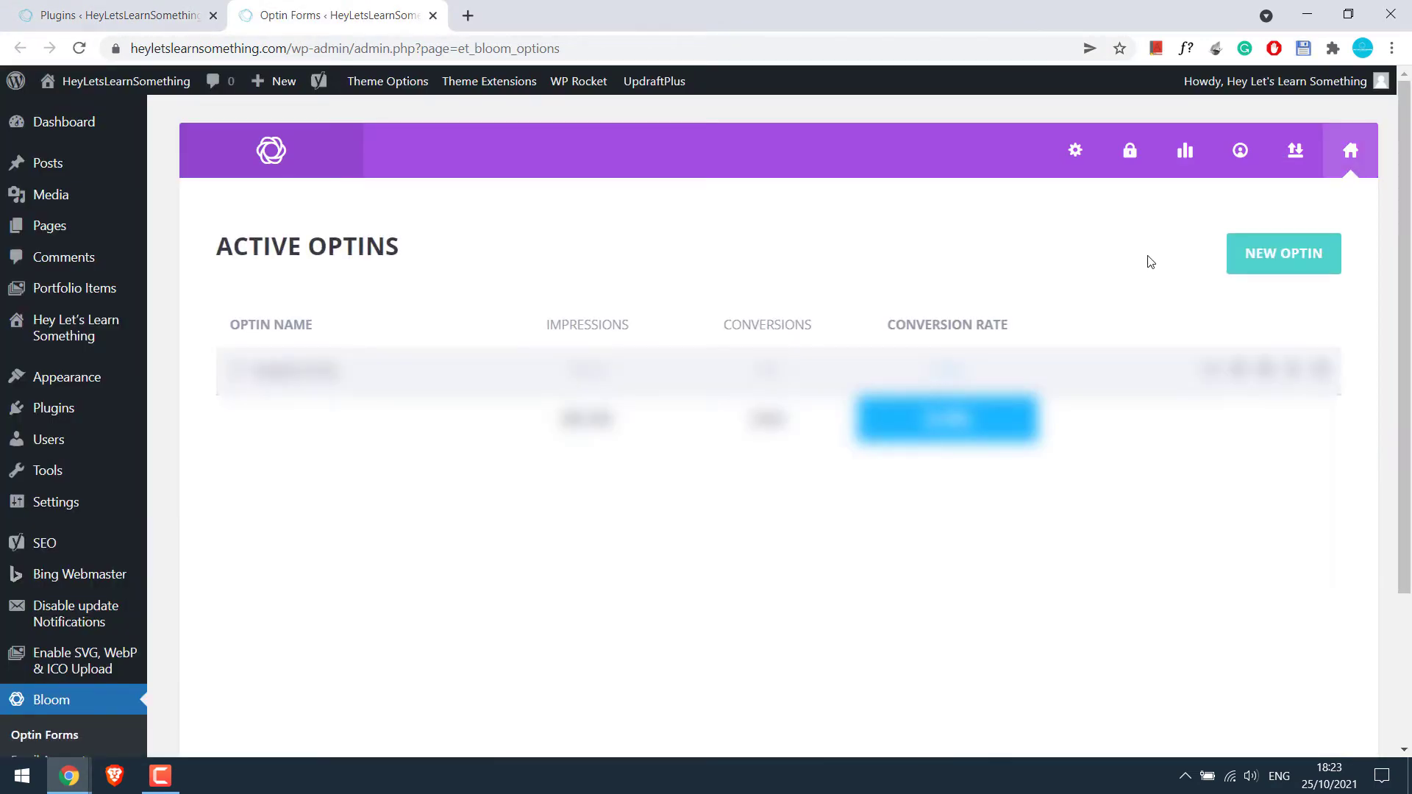
Step: Start a new POP UP optin, browse the Select Email Provider list, then close the Optin Forms tab
{"action": "left_click", "coordinate": [1275, 259]}
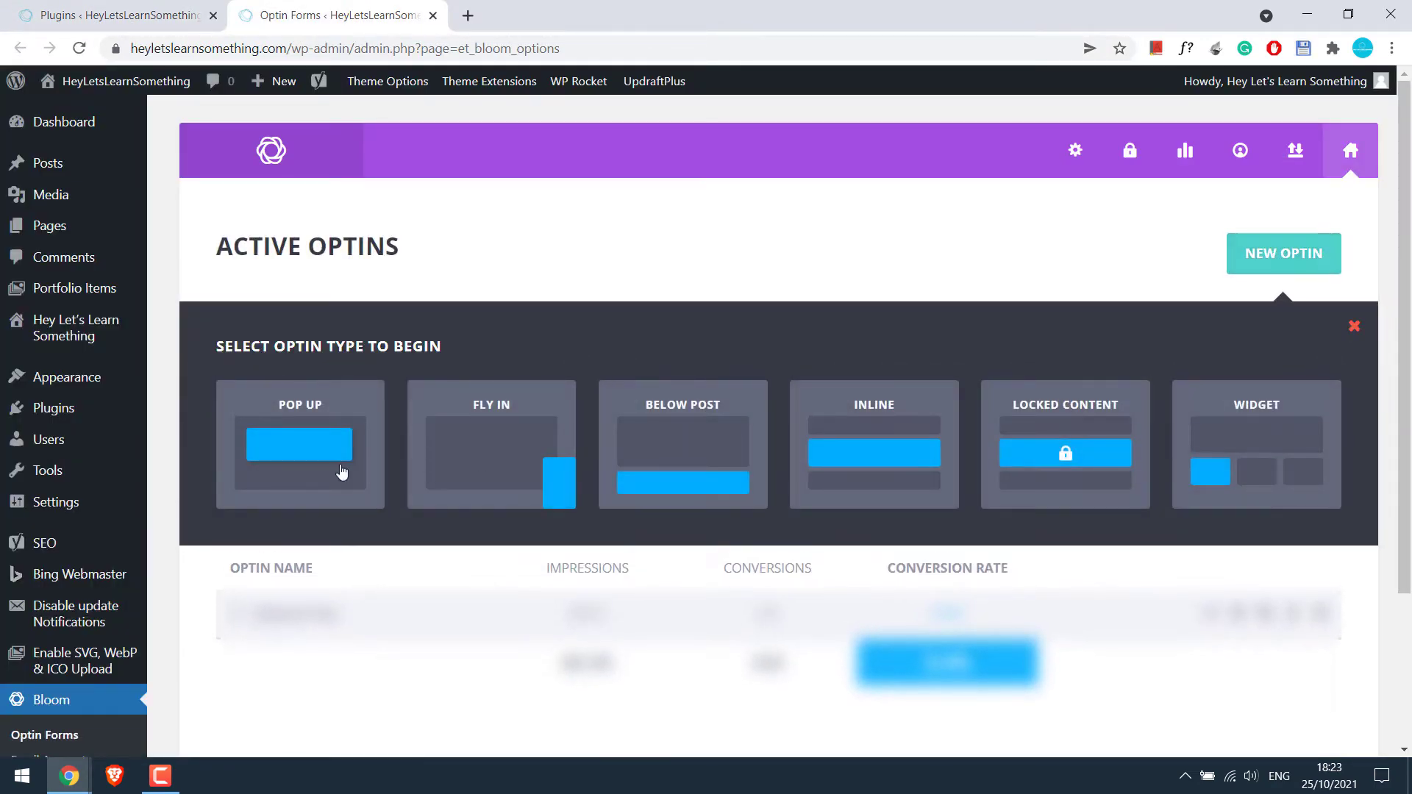
{"action": "left_click", "coordinate": [326, 450]}
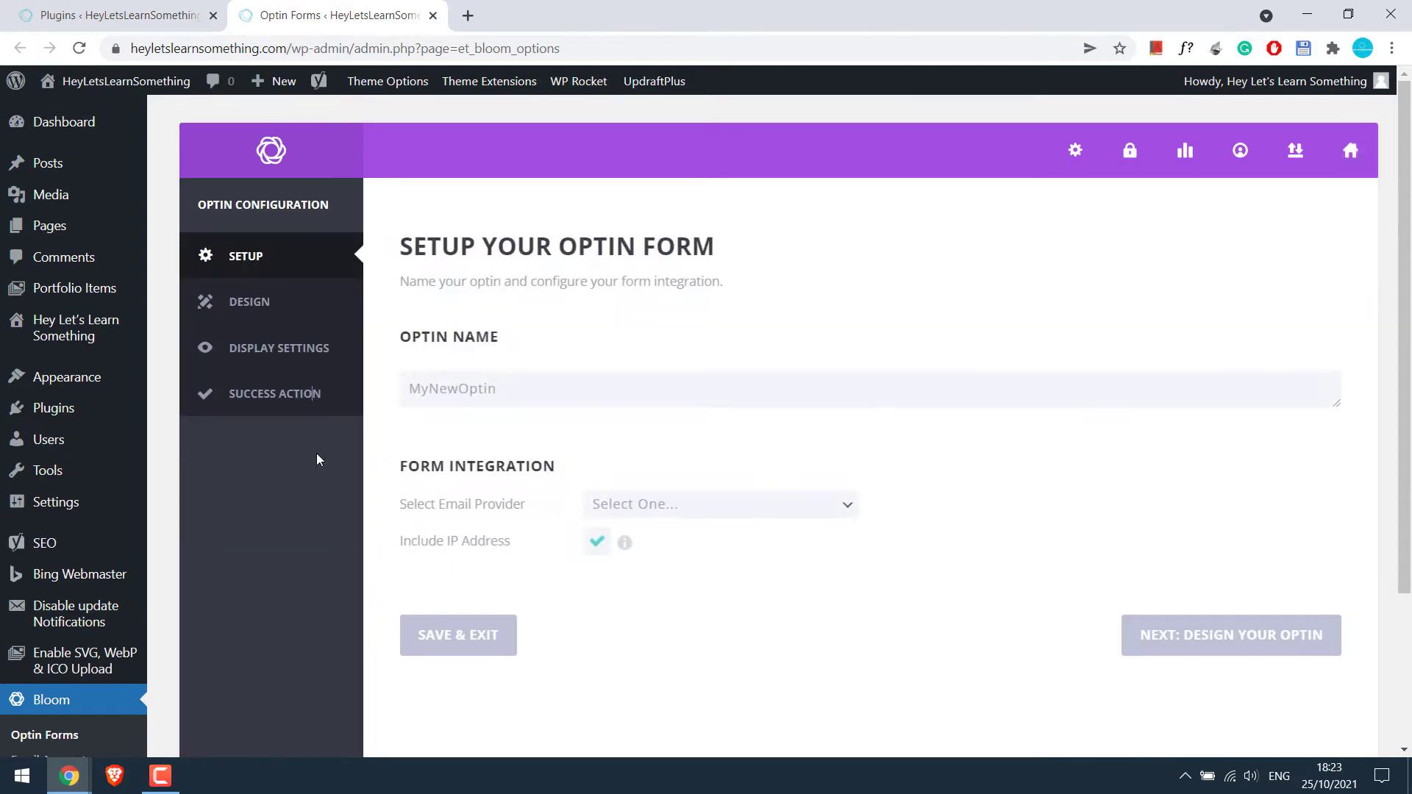
{"action": "left_click", "coordinate": [640, 507]}
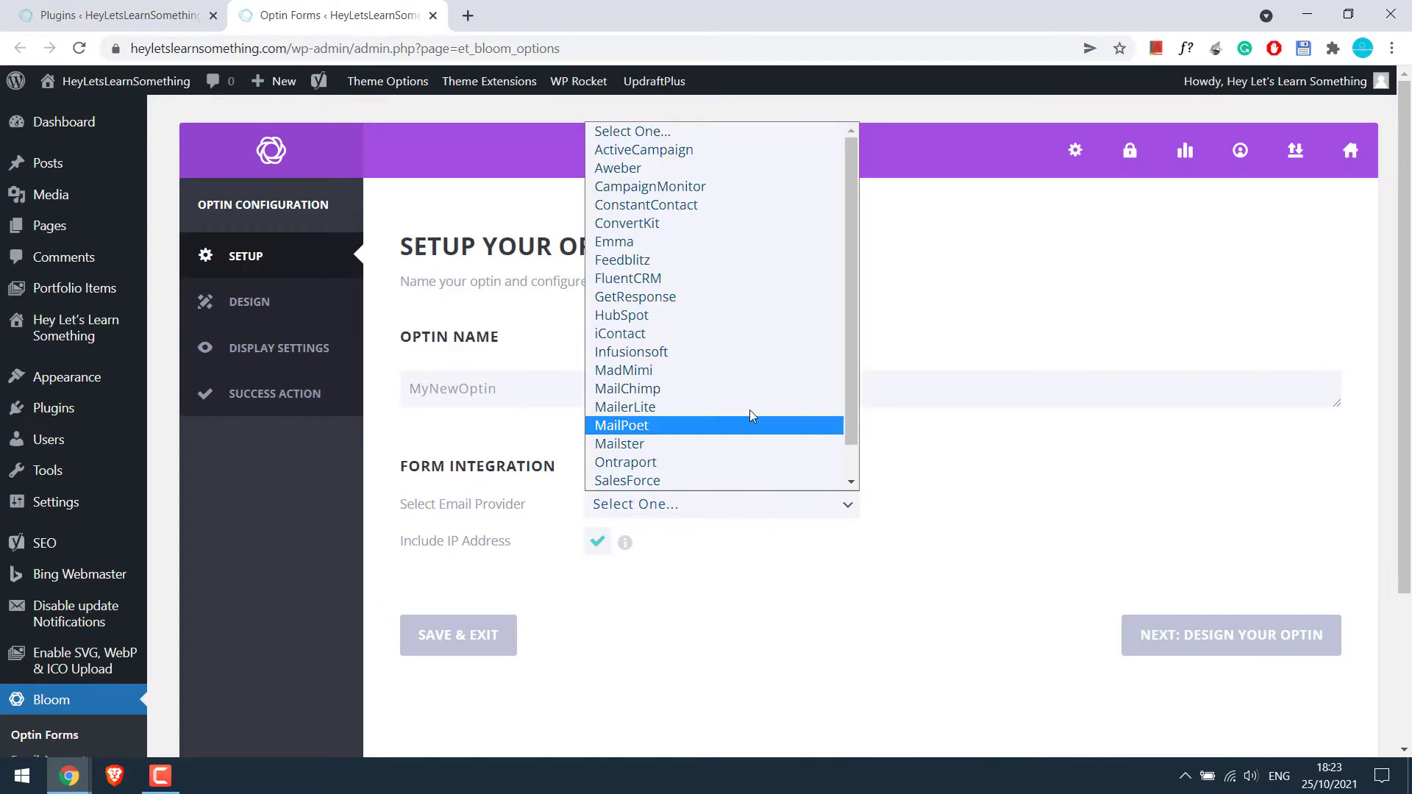
{"action": "scroll", "coordinate": [736, 184], "scroll_direction": "down", "scroll_amount": 1}
{"action": "scroll", "coordinate": [810, 135], "scroll_direction": "up", "scroll_amount": 1}
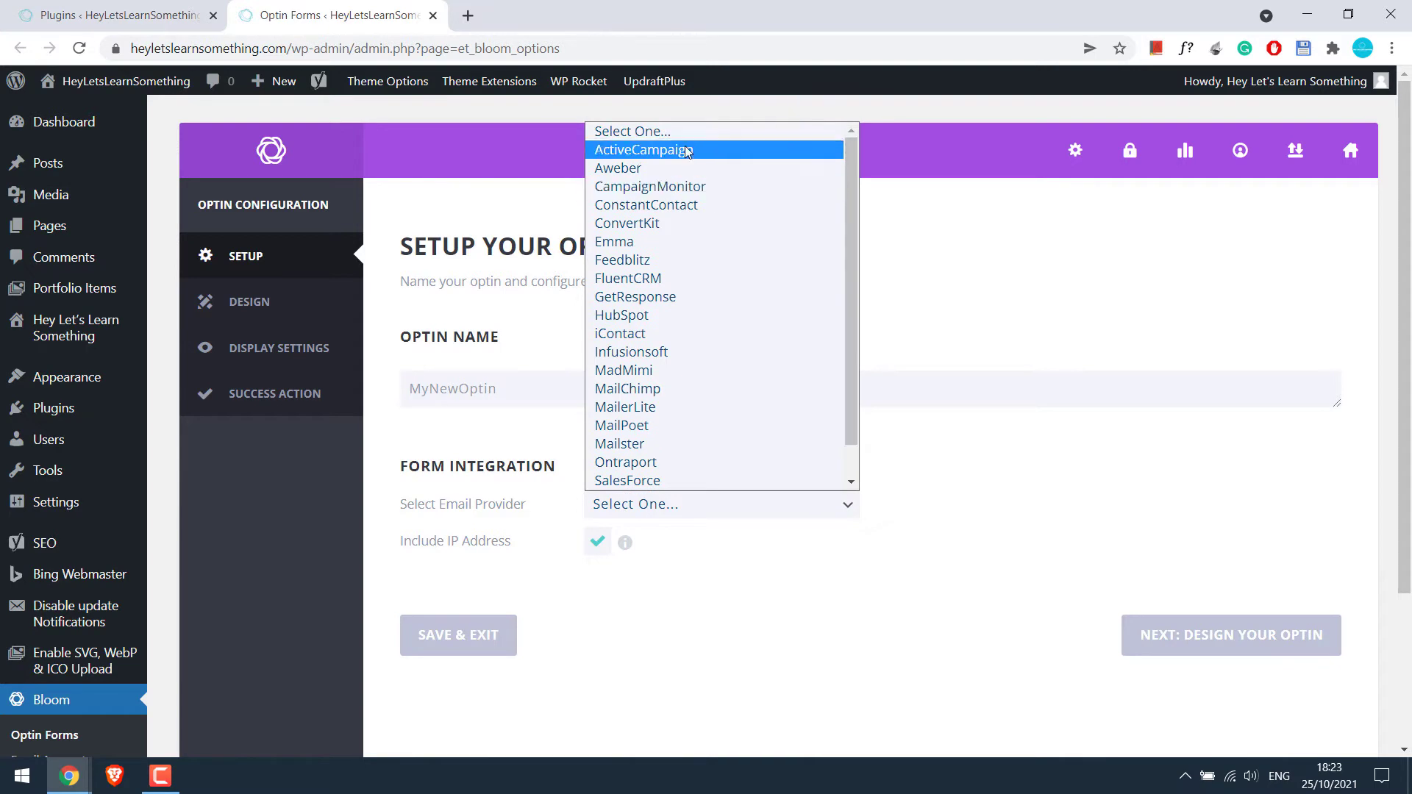
{"action": "left_click", "coordinate": [433, 16]}
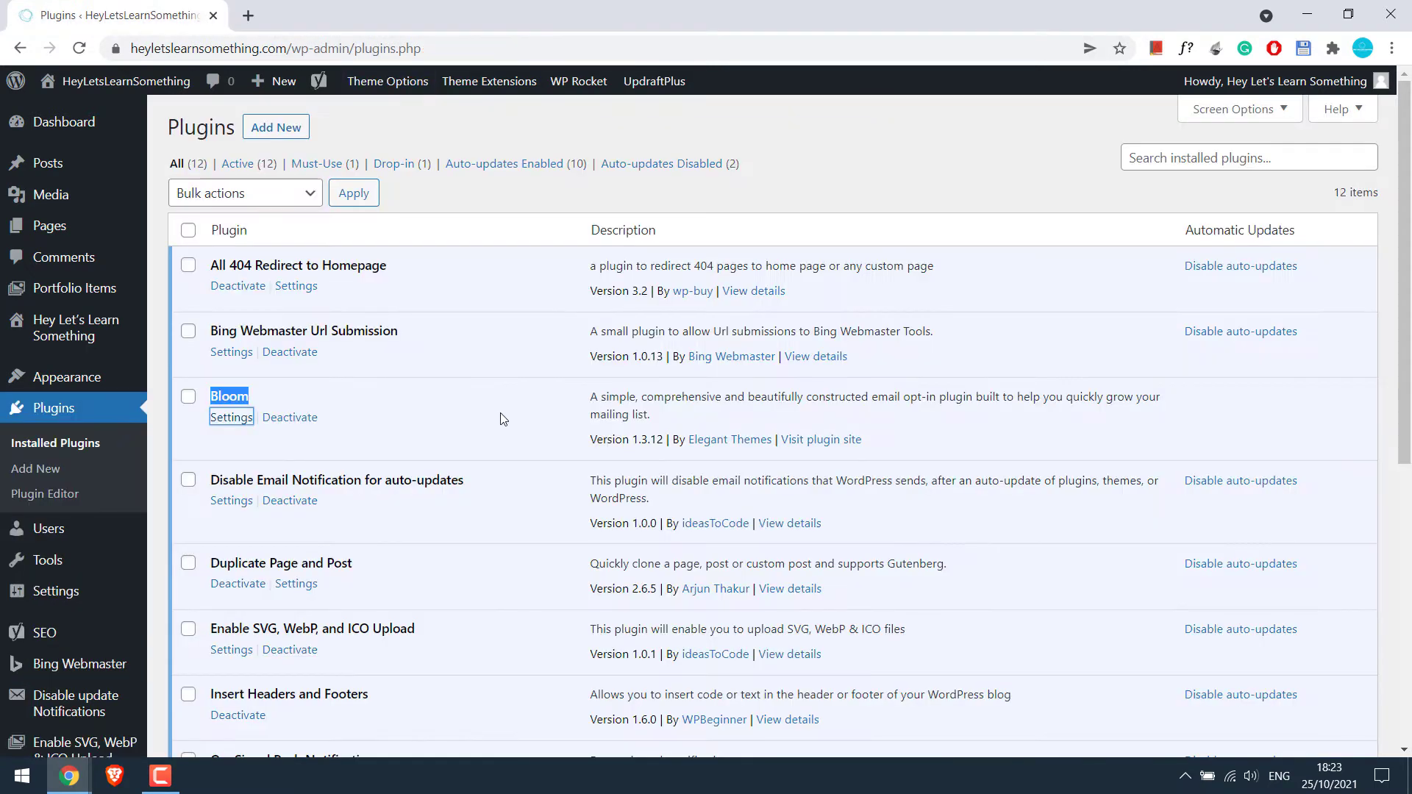
{"action": "scroll", "coordinate": [1410, 286], "scroll_direction": "down", "scroll_amount": 1}
{"action": "left_click_drag", "start_coordinate": [473, 432], "coordinate": [208, 431]}
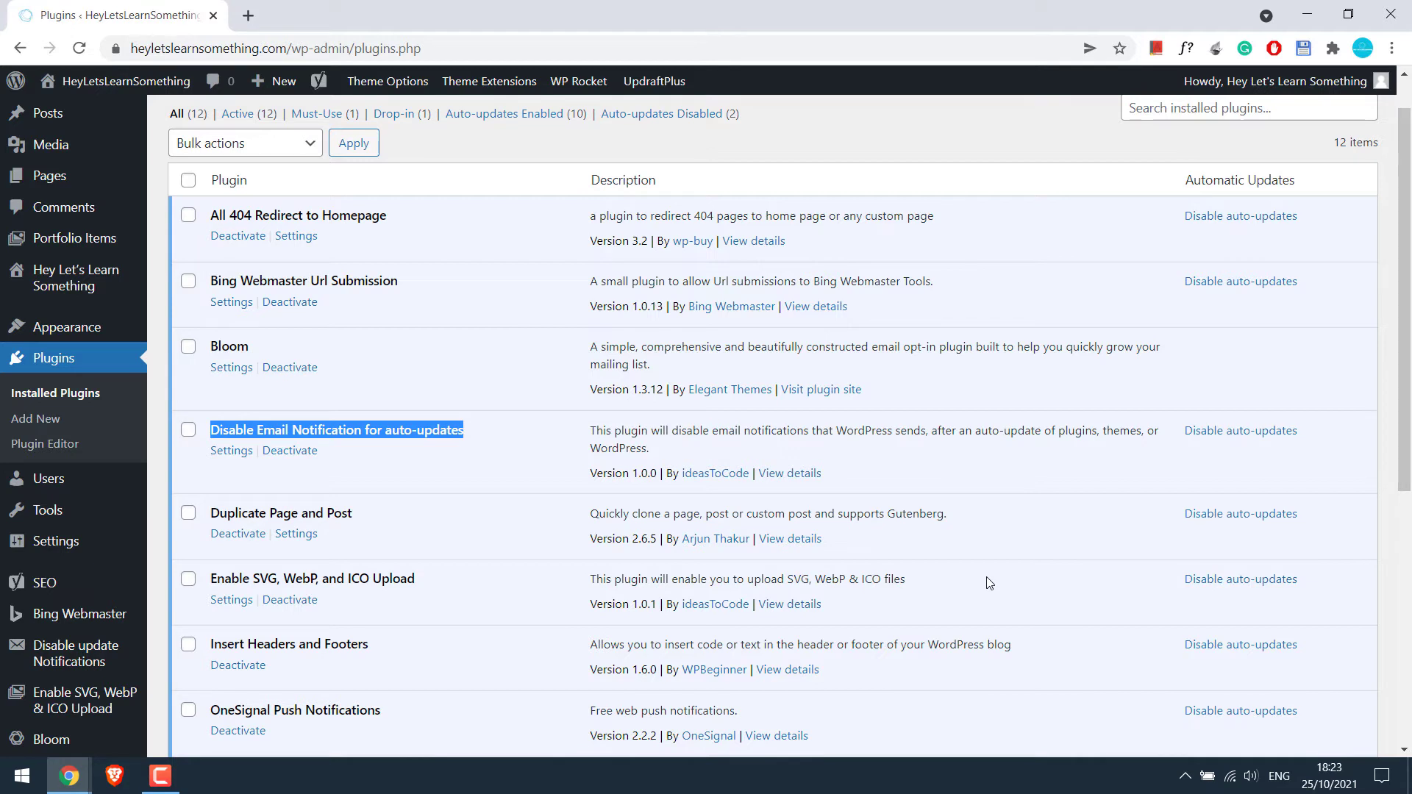
{"action": "left_click", "coordinate": [690, 471]}
{"action": "left_click_drag", "start_coordinate": [690, 472], "coordinate": [749, 468]}
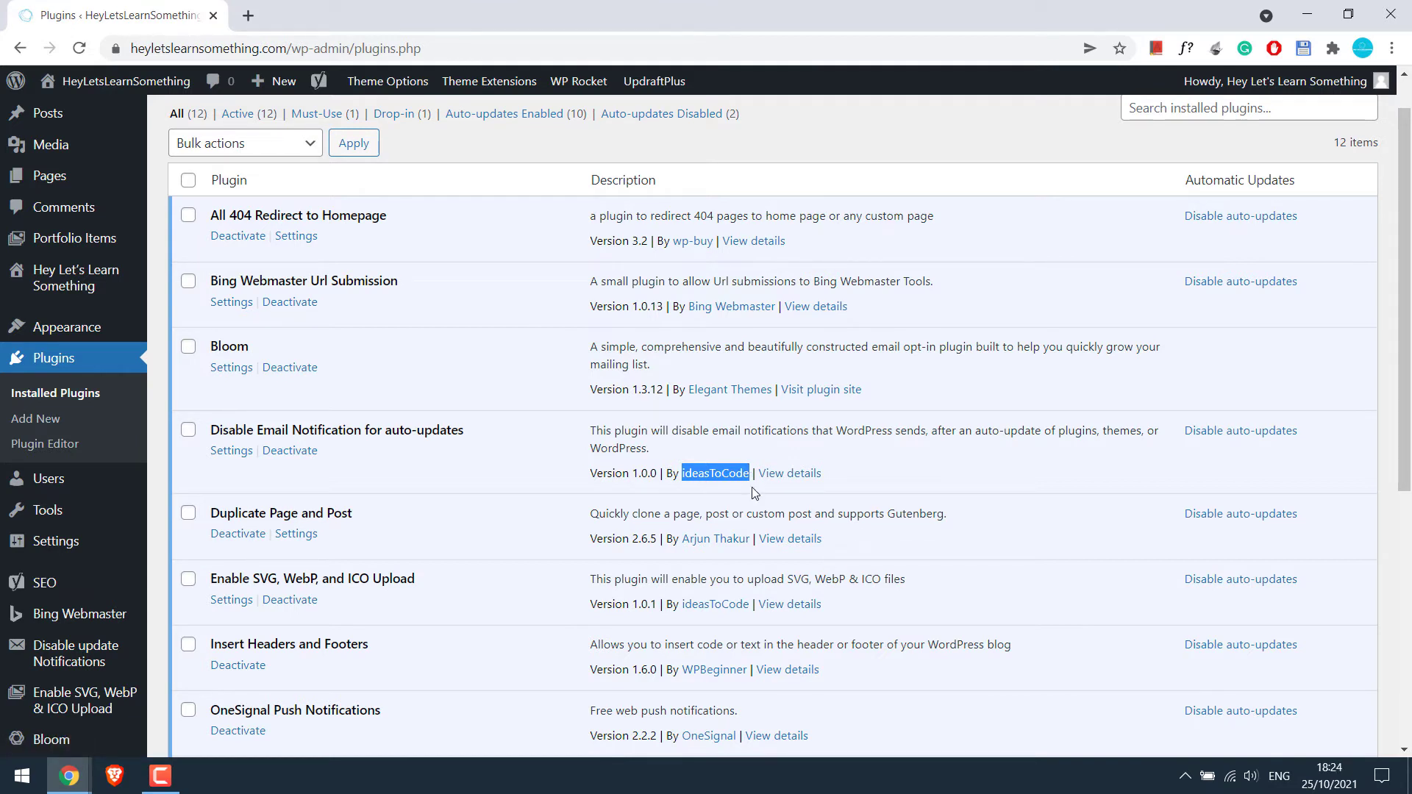
{"action": "scroll", "coordinate": [416, 441], "scroll_direction": "down", "scroll_amount": 1}
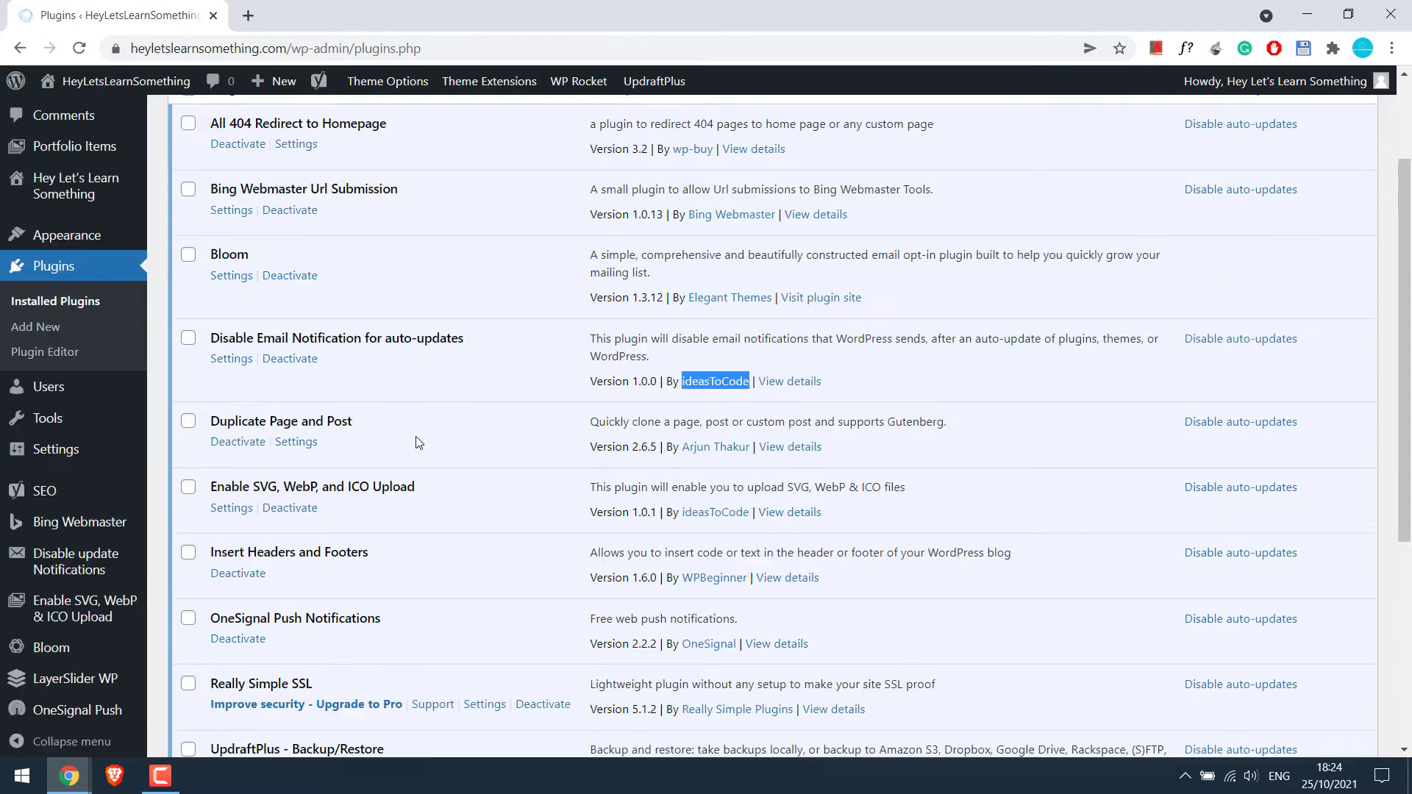
{"action": "scroll", "coordinate": [419, 442], "scroll_direction": "down", "scroll_amount": 1}
{"action": "left_click_drag", "start_coordinate": [381, 333], "coordinate": [210, 330]}
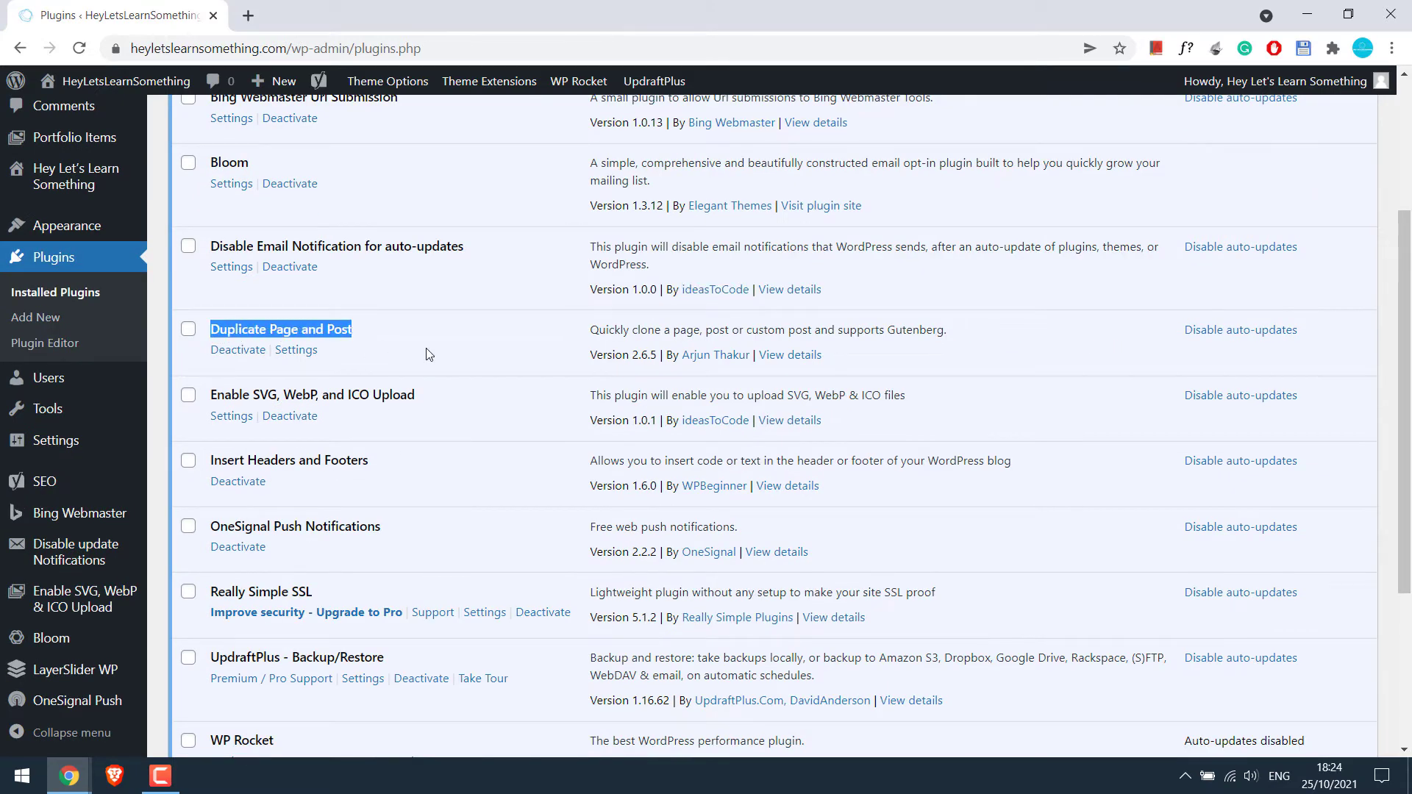
{"action": "left_click", "coordinate": [748, 366]}
{"action": "left_click_drag", "start_coordinate": [748, 366], "coordinate": [670, 354]}
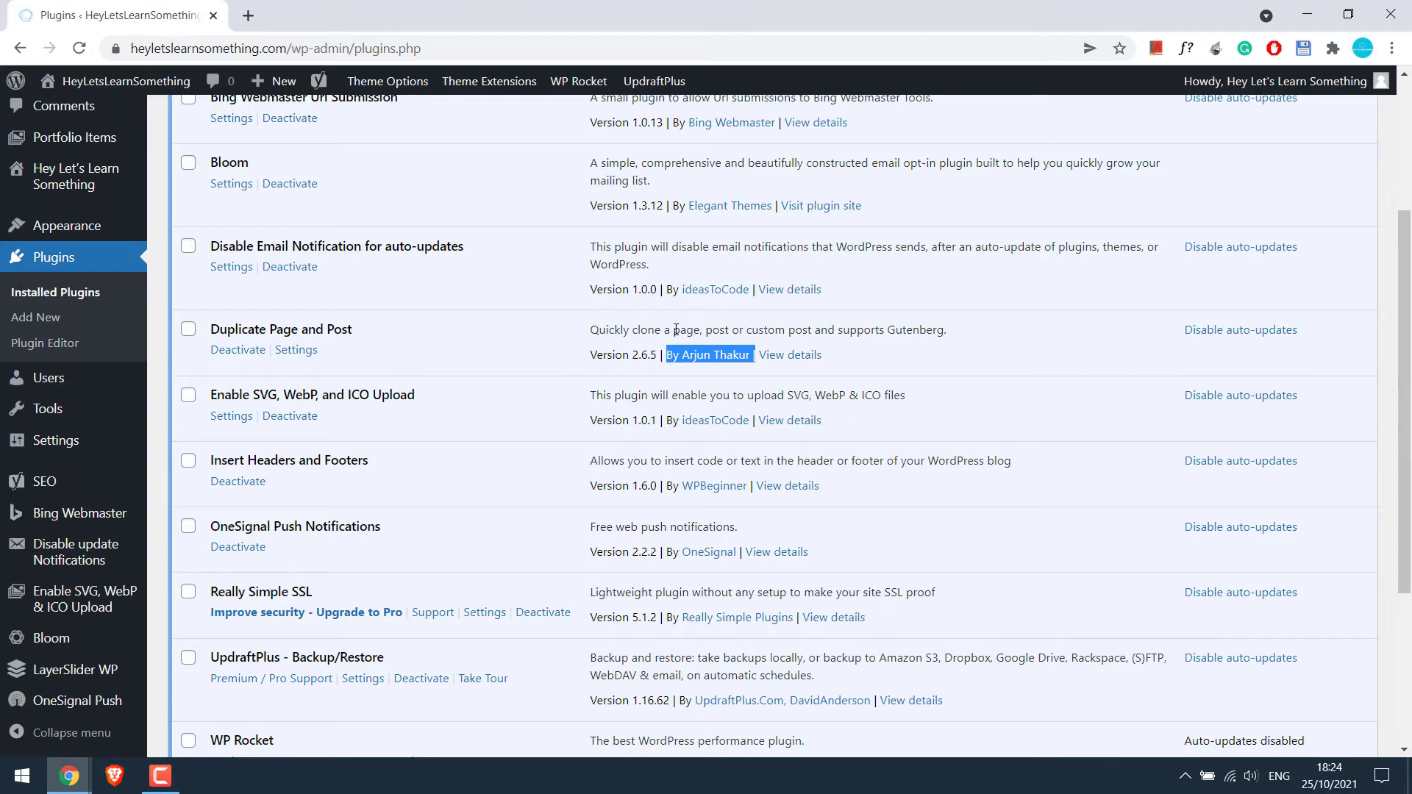
{"action": "scroll", "coordinate": [184, 396], "scroll_direction": "up", "scroll_amount": 1}
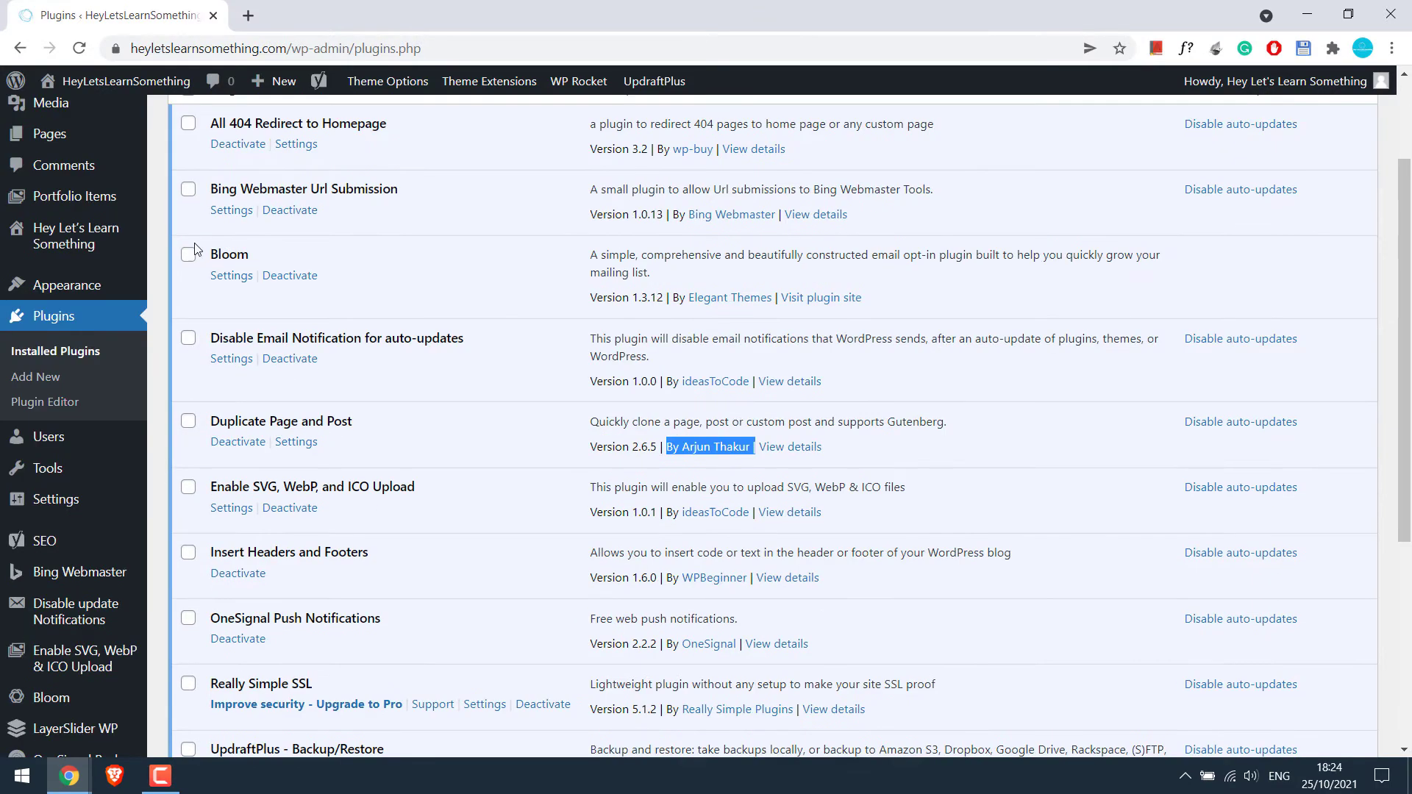
{"action": "scroll", "coordinate": [101, 237], "scroll_direction": "up", "scroll_amount": 2}
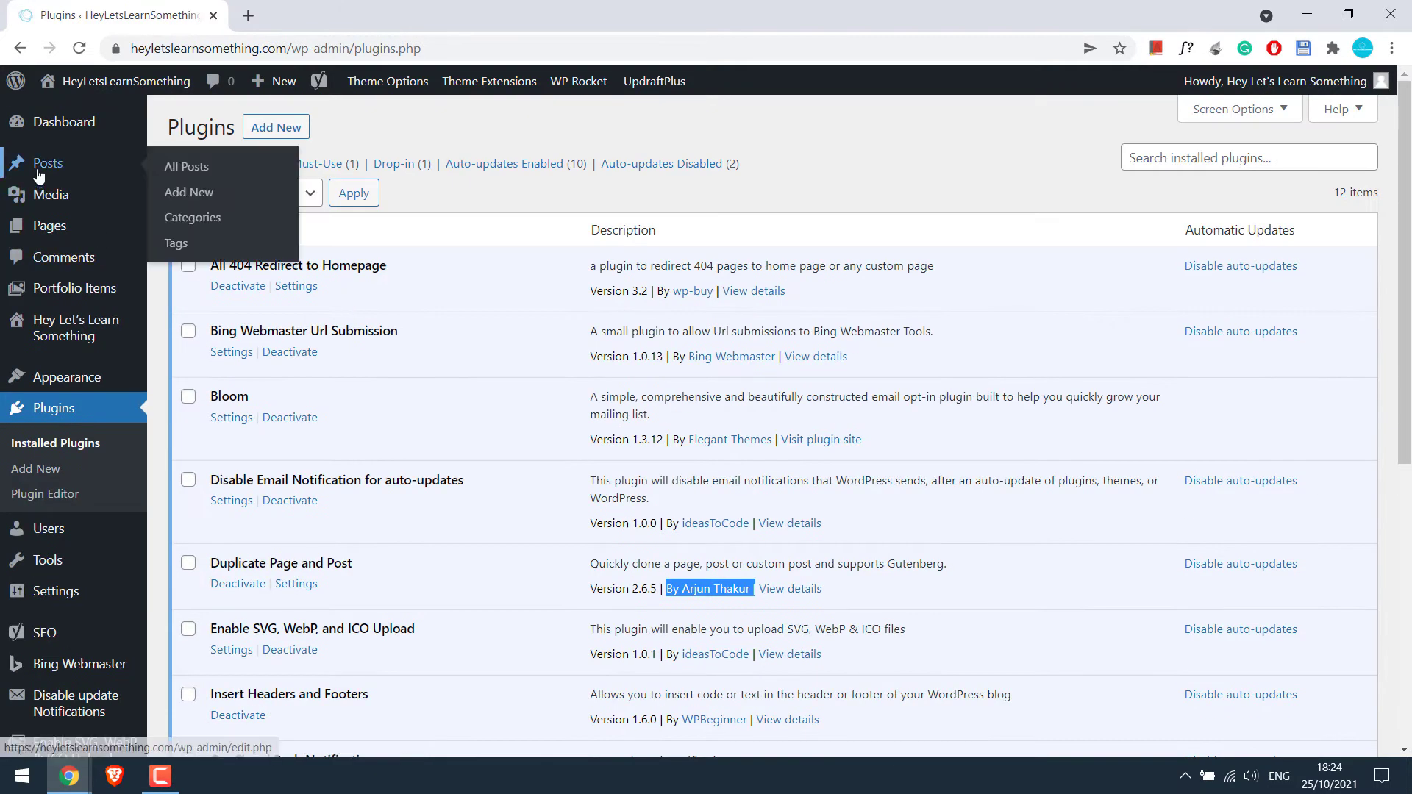
{"action": "middle_click", "coordinate": [176, 165]}
{"action": "left_click", "coordinate": [316, 15]}
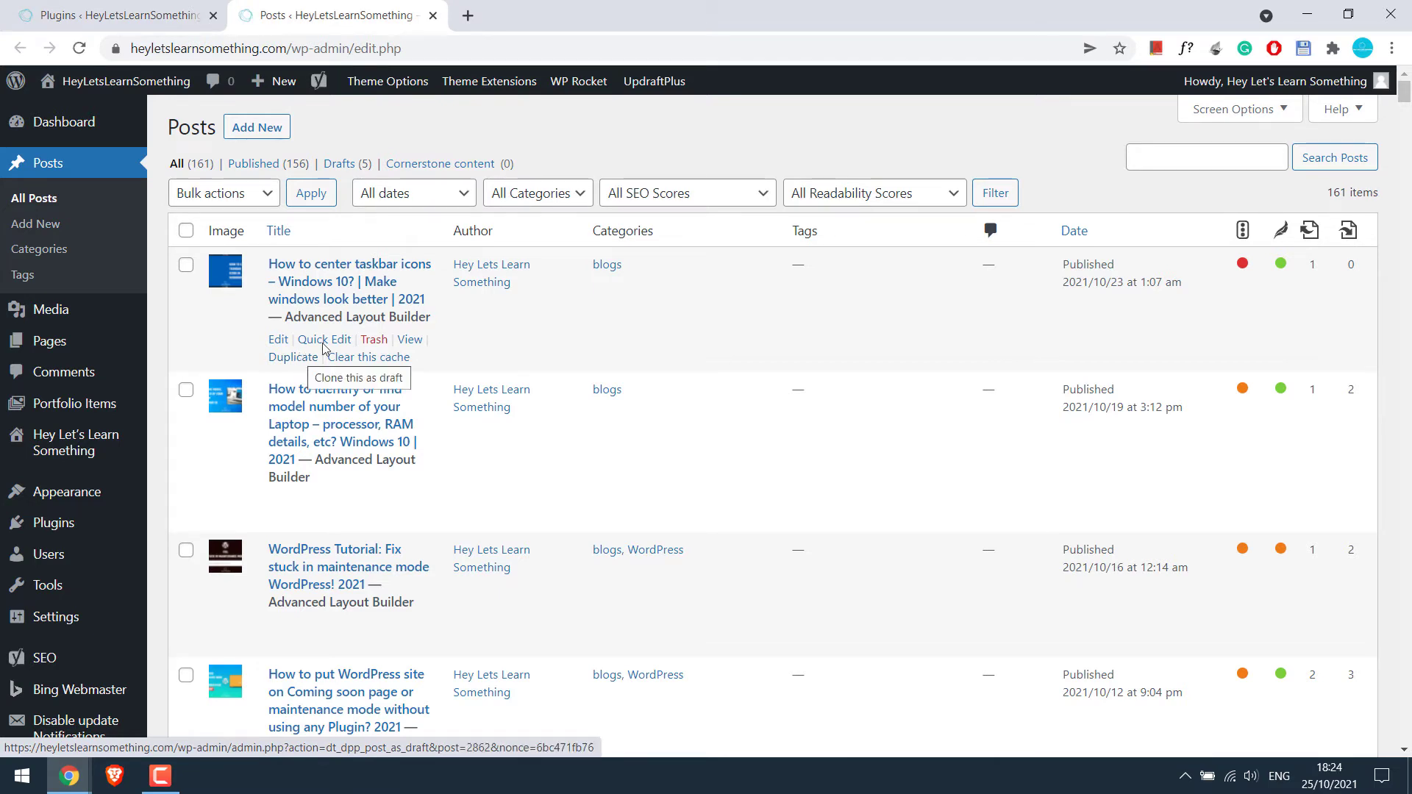
{"action": "left_click", "coordinate": [433, 15]}
{"action": "scroll", "coordinate": [469, 337], "scroll_direction": "down", "scroll_amount": 2}
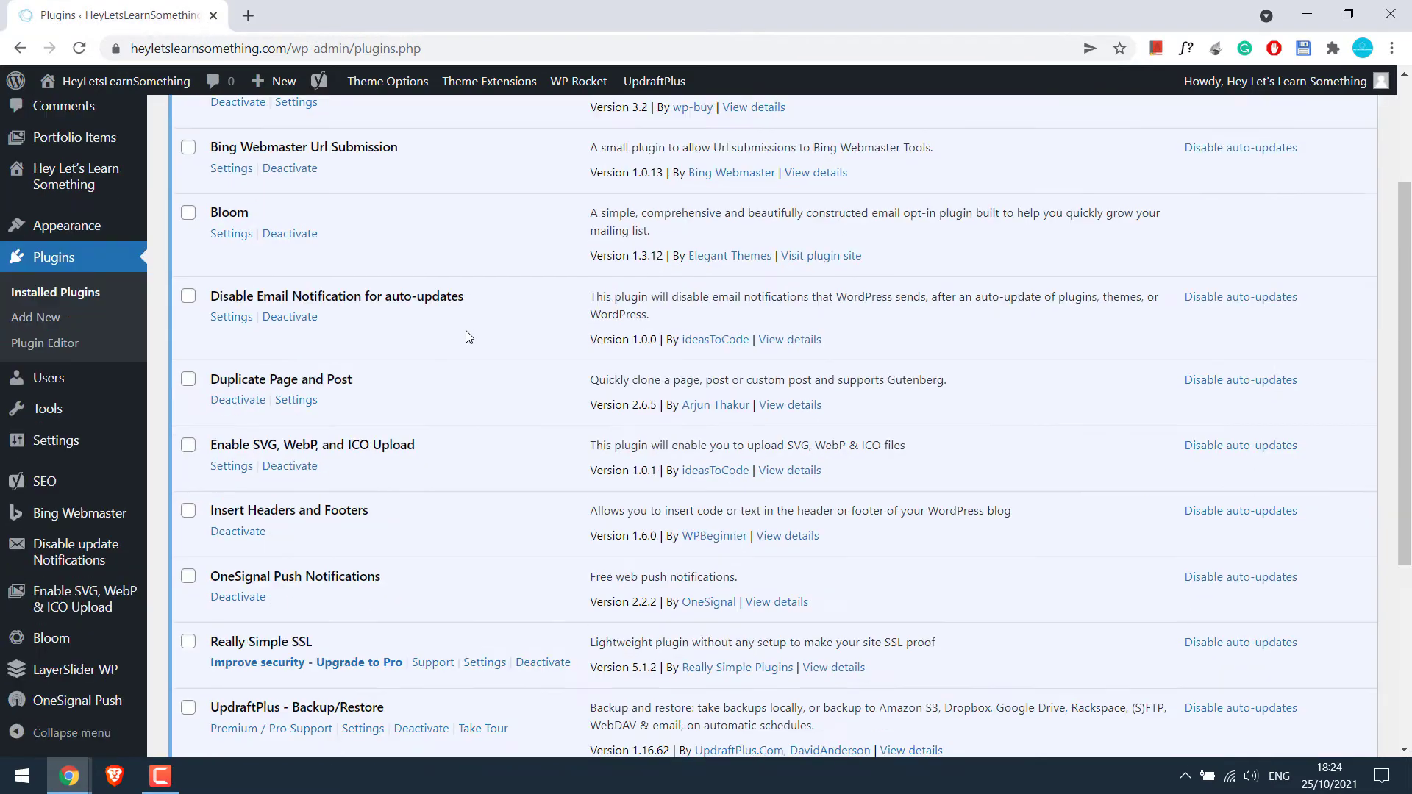
{"action": "scroll", "coordinate": [469, 336], "scroll_direction": "down", "scroll_amount": 3}
{"action": "left_click_drag", "start_coordinate": [432, 264], "coordinate": [208, 262]}
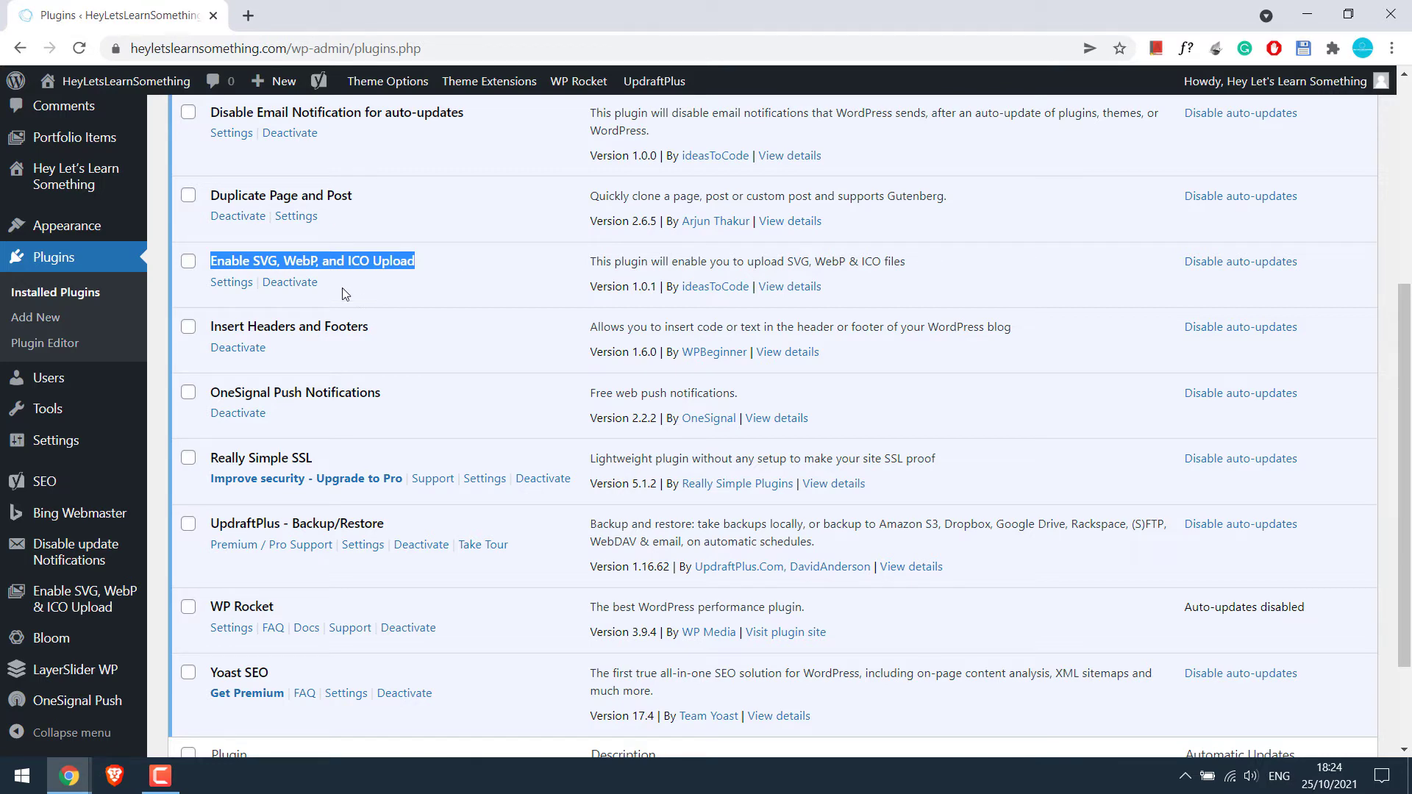
{"action": "right_click", "coordinate": [233, 284]}
{"action": "left_click", "coordinate": [317, 300]}
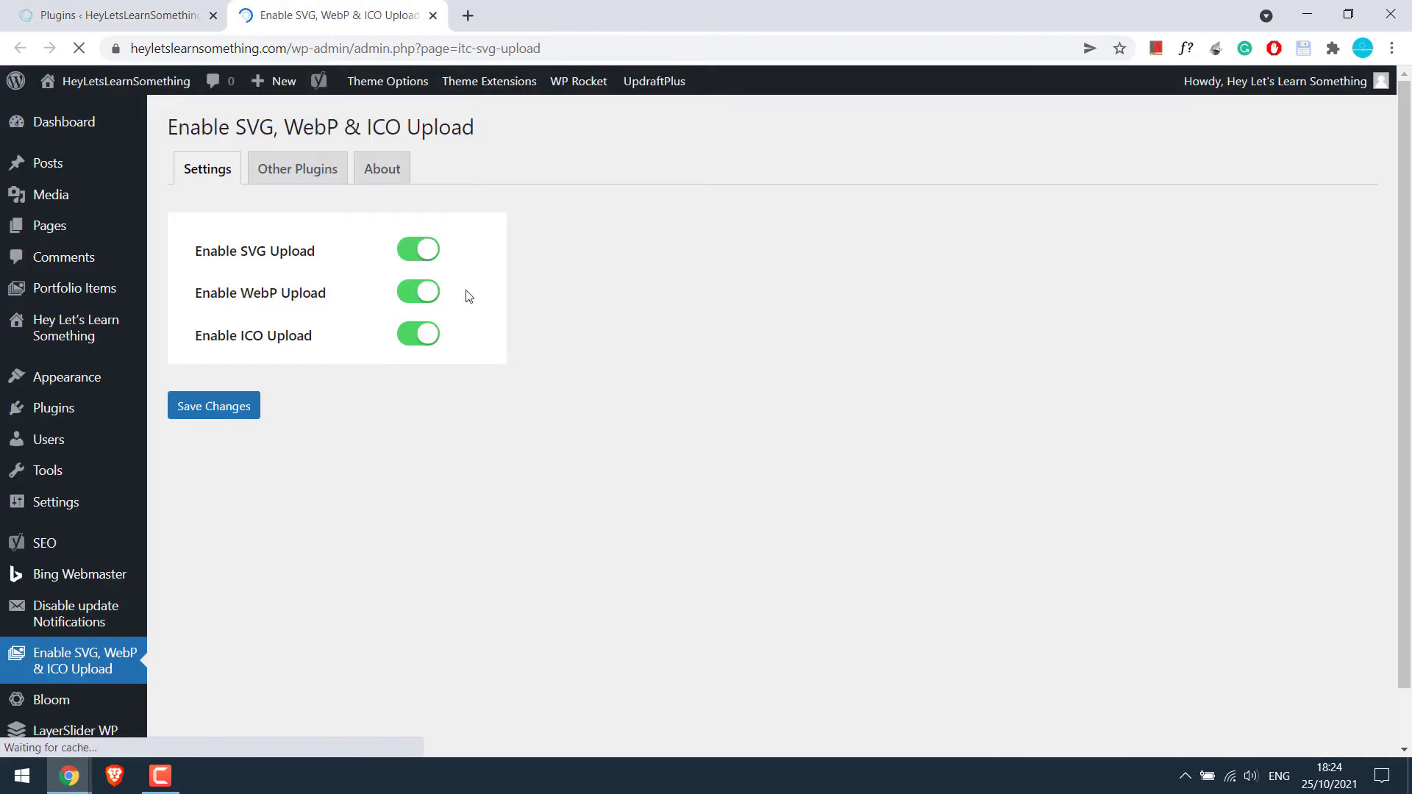
{"action": "left_click", "coordinate": [400, 169]}
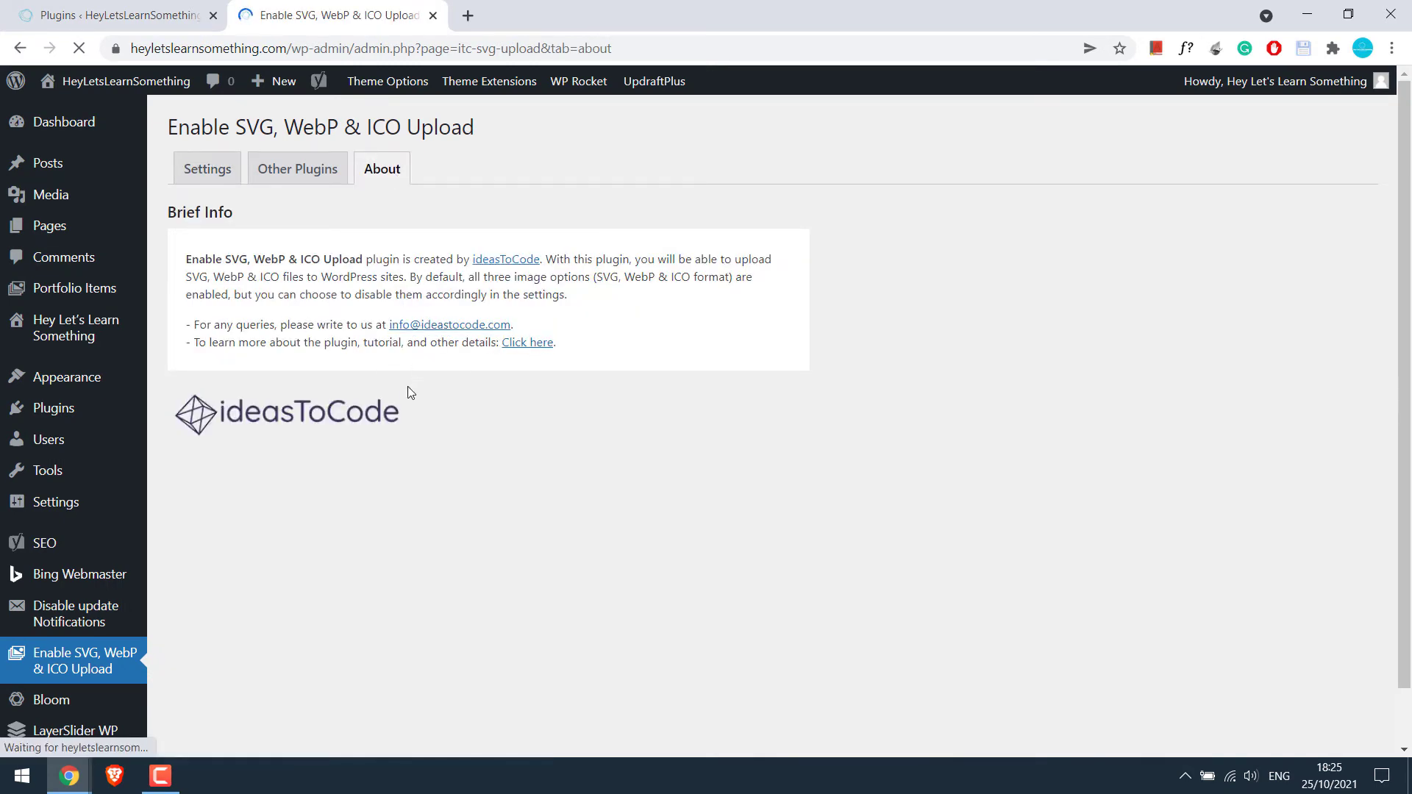
{"action": "left_click", "coordinate": [433, 16]}
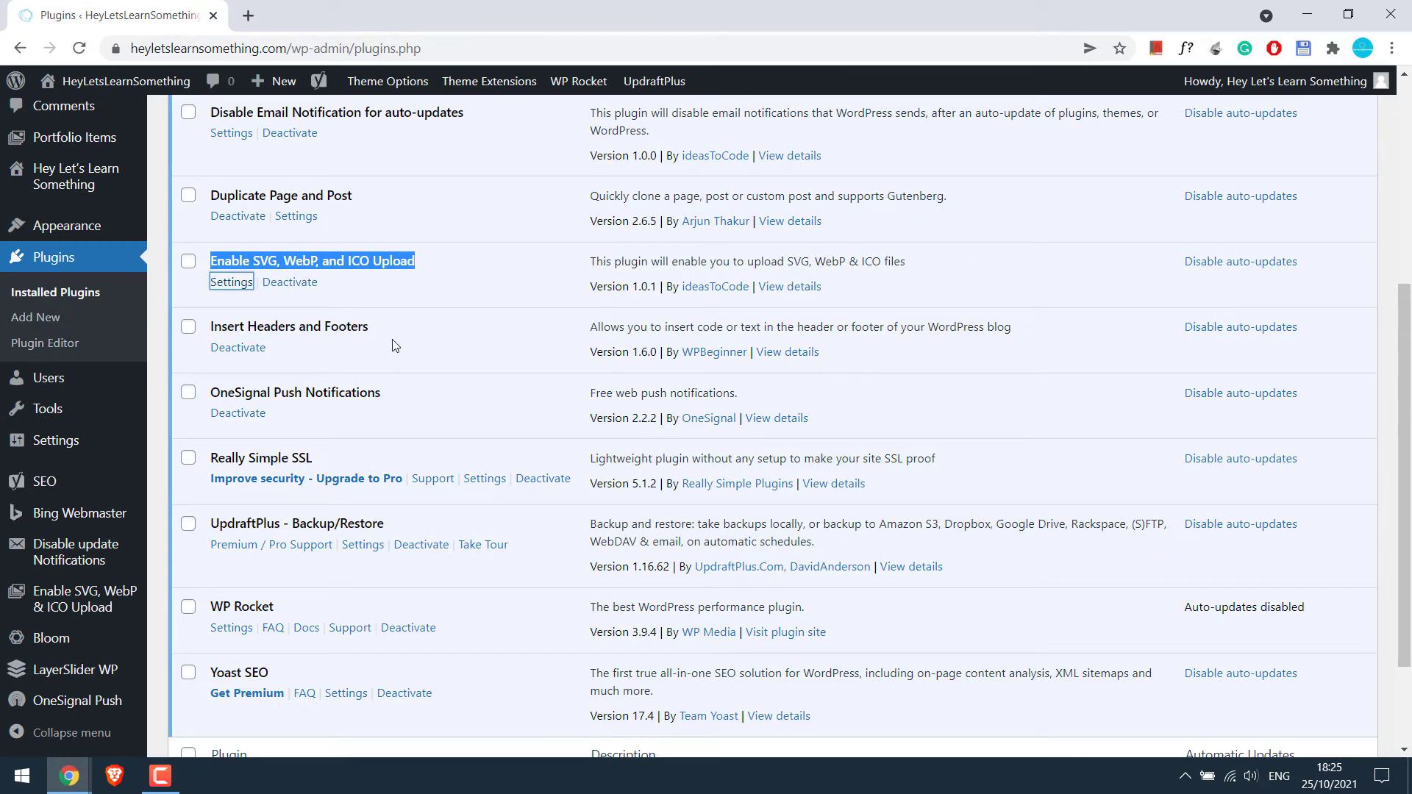
{"action": "left_click_drag", "start_coordinate": [398, 342], "coordinate": [362, 373]}
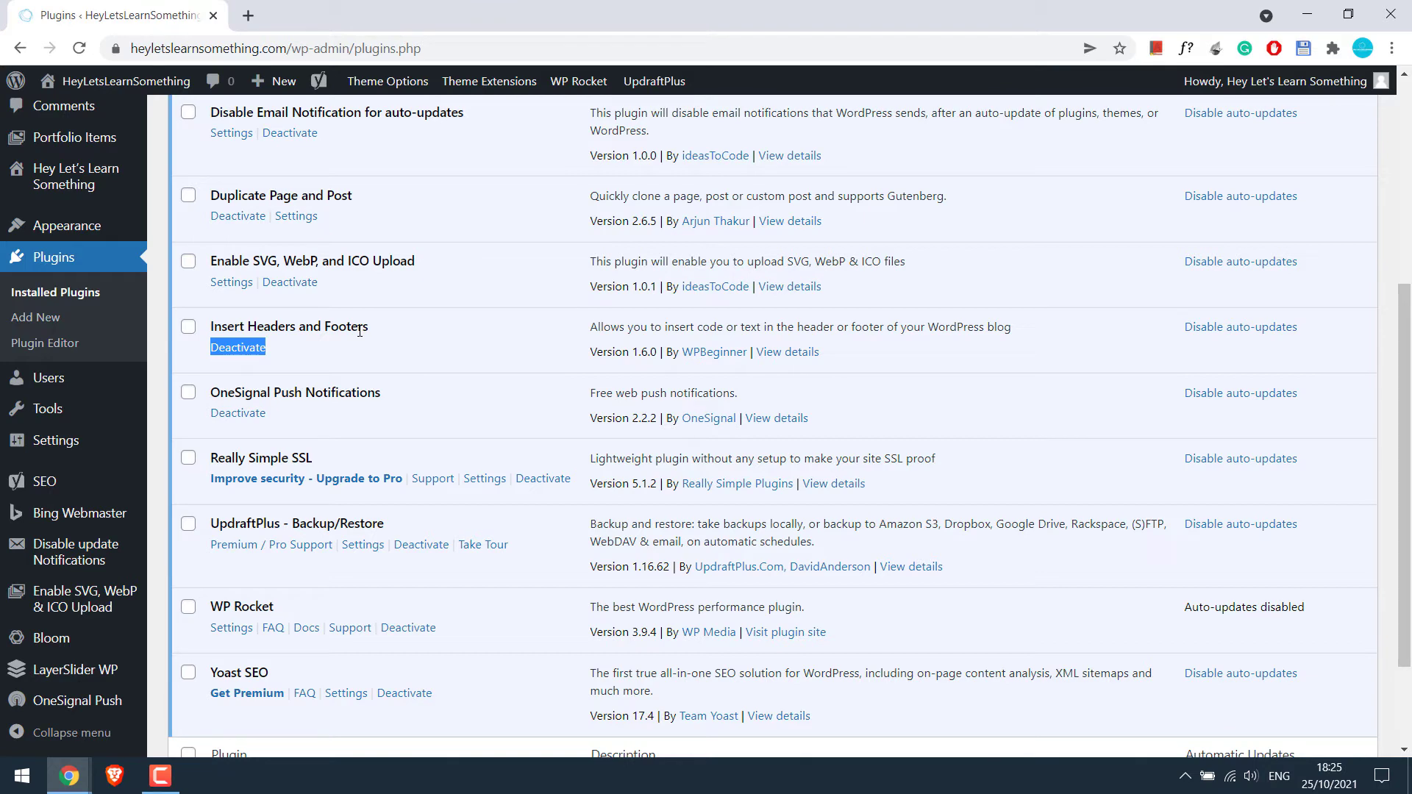
{"action": "scroll", "coordinate": [291, 524], "scroll_direction": "down", "scroll_amount": 2}
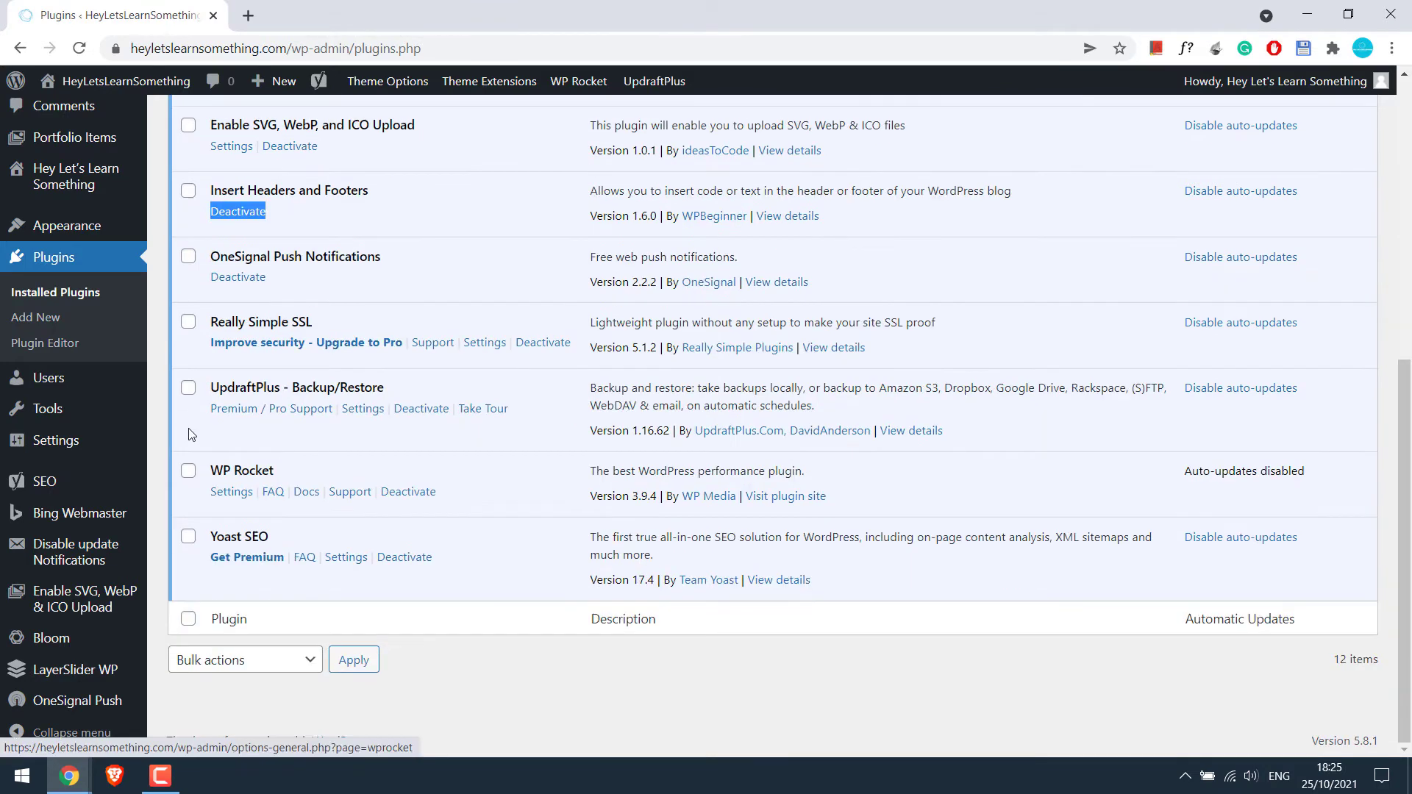
{"action": "mouse_move", "coordinate": [88, 439]}
{"action": "right_click", "coordinate": [238, 588]}
{"action": "left_click", "coordinate": [316, 387]}
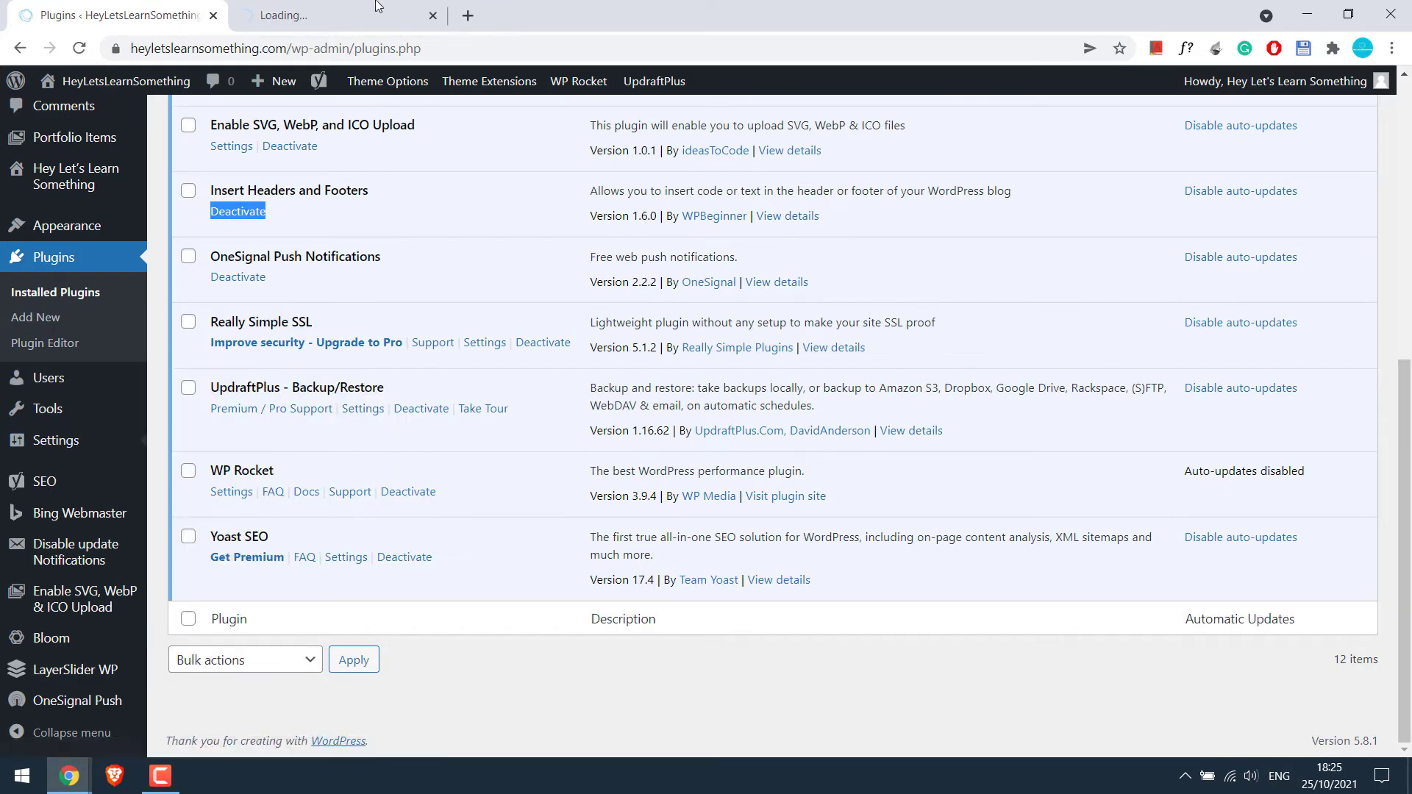
{"action": "left_click", "coordinate": [338, 14]}
{"action": "left_click", "coordinate": [376, 288]}
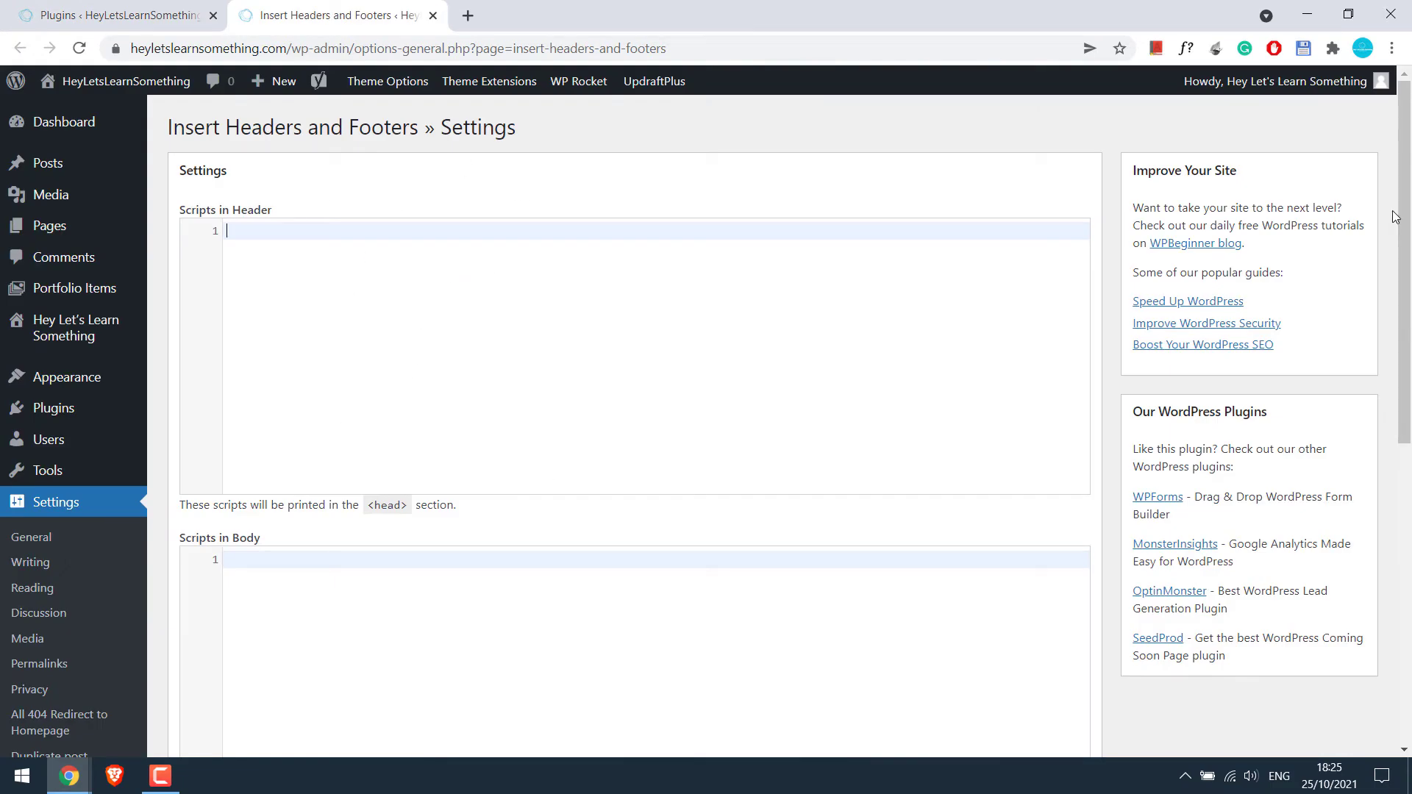
{"action": "left_click_drag", "start_coordinate": [1396, 217], "coordinate": [1409, 162]}
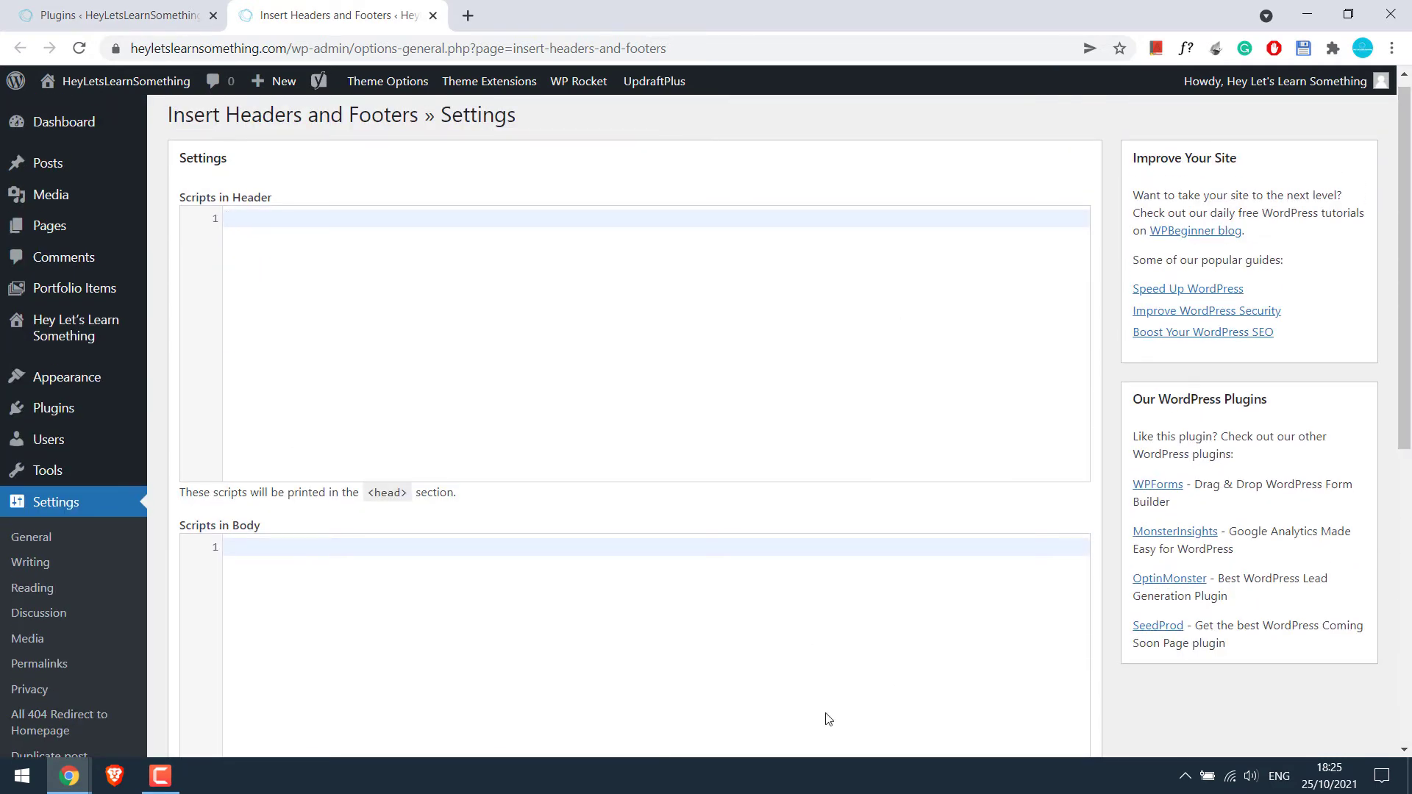
{"action": "left_click", "coordinate": [433, 16]}
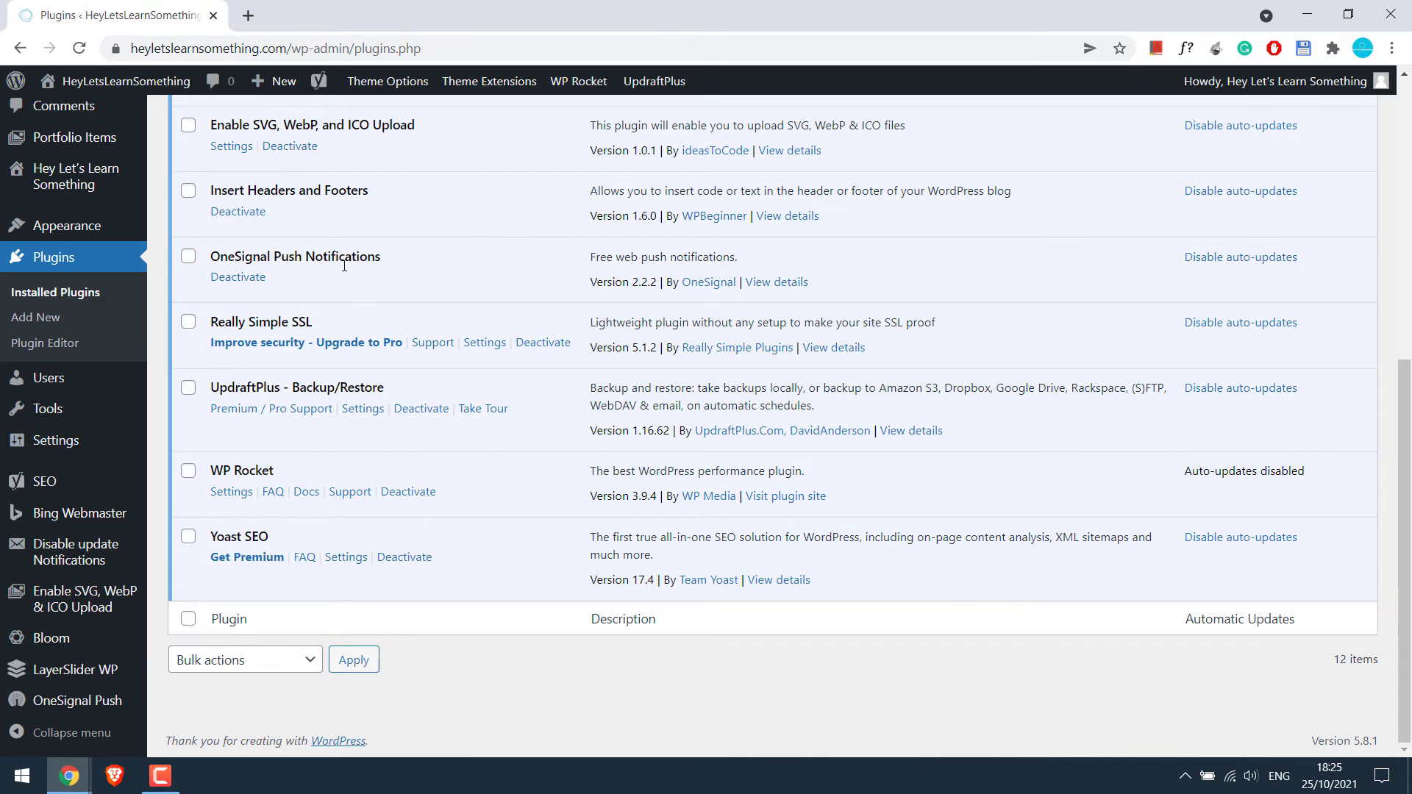
{"action": "left_click_drag", "start_coordinate": [402, 266], "coordinate": [210, 257]}
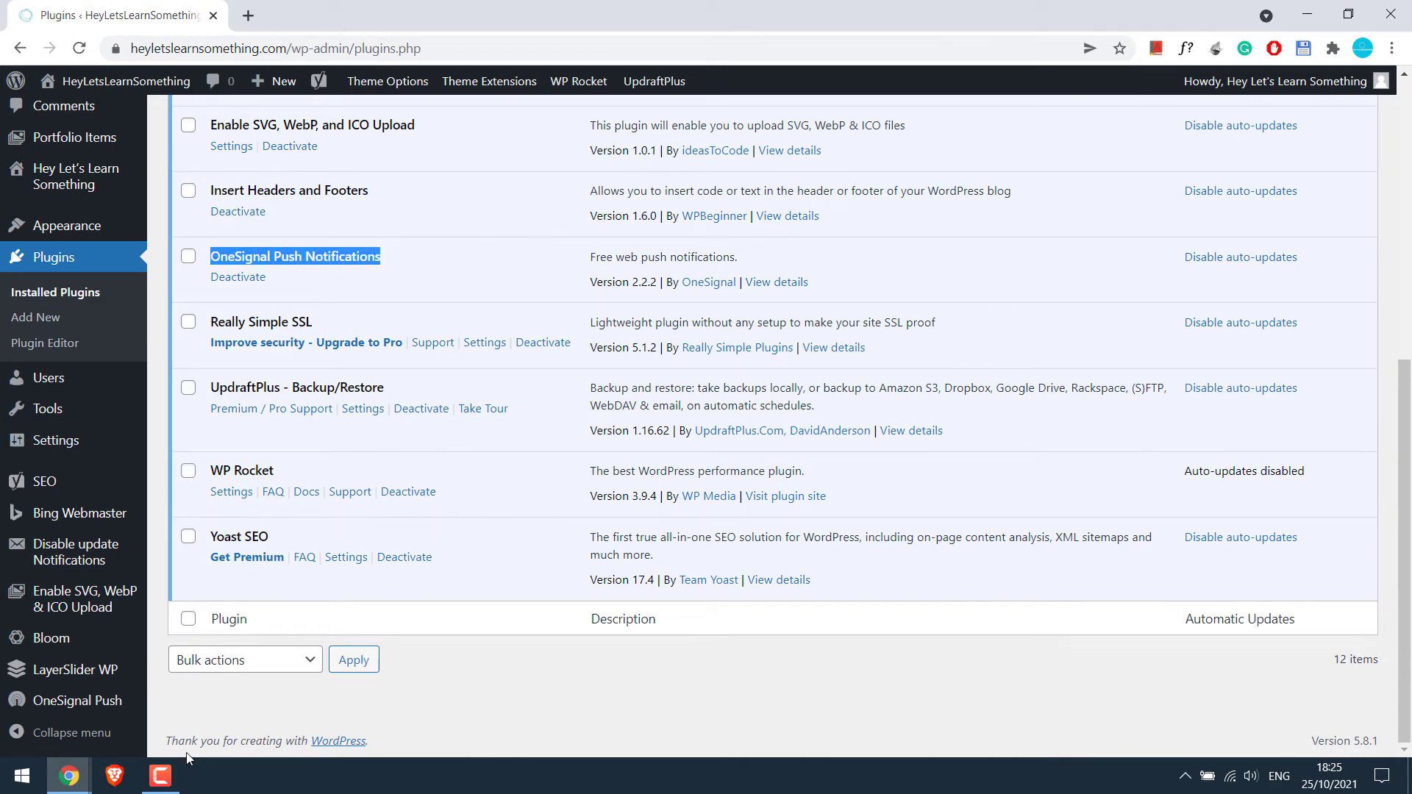
{"action": "mouse_move", "coordinate": [69, 776]}
{"action": "left_click", "coordinate": [312, 719]}
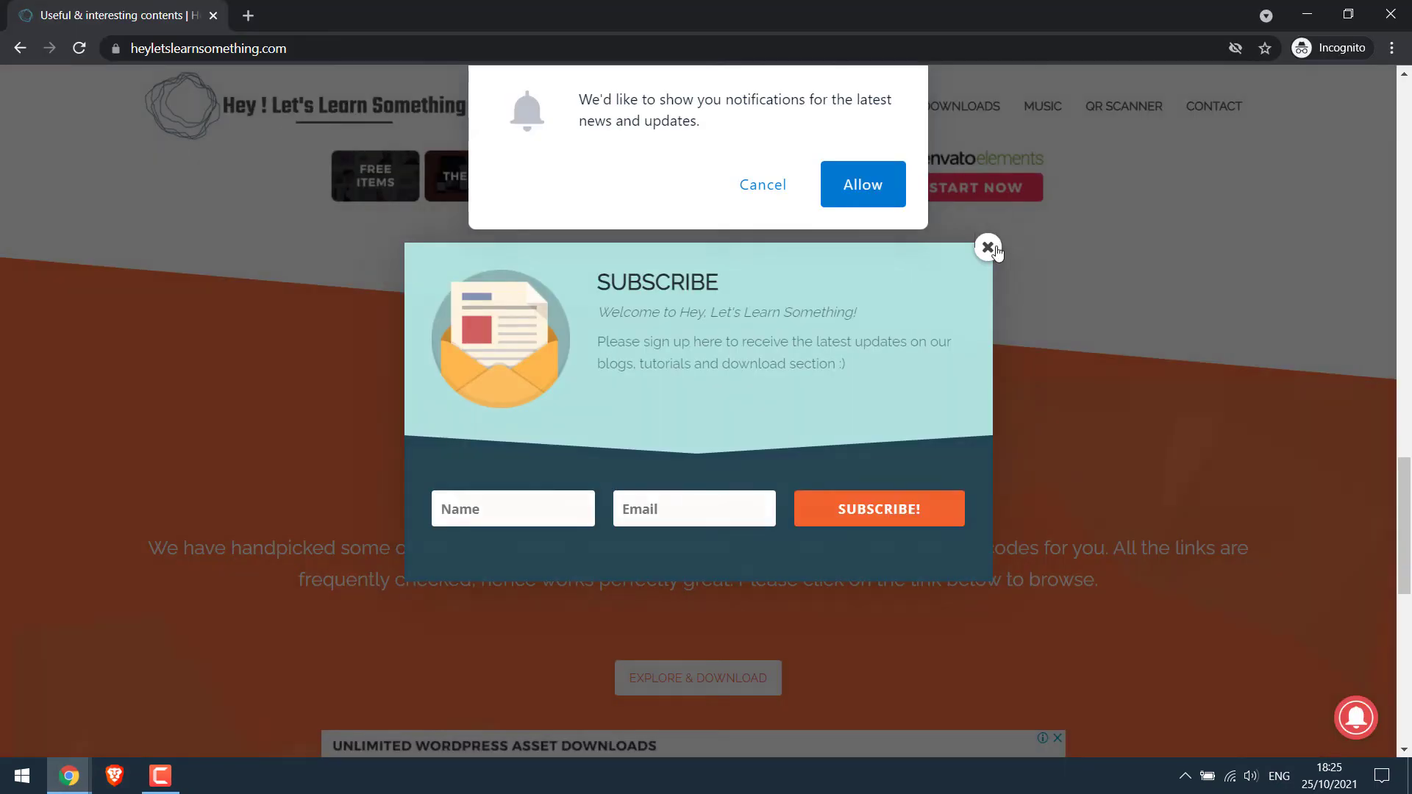
{"action": "left_click", "coordinate": [988, 248]}
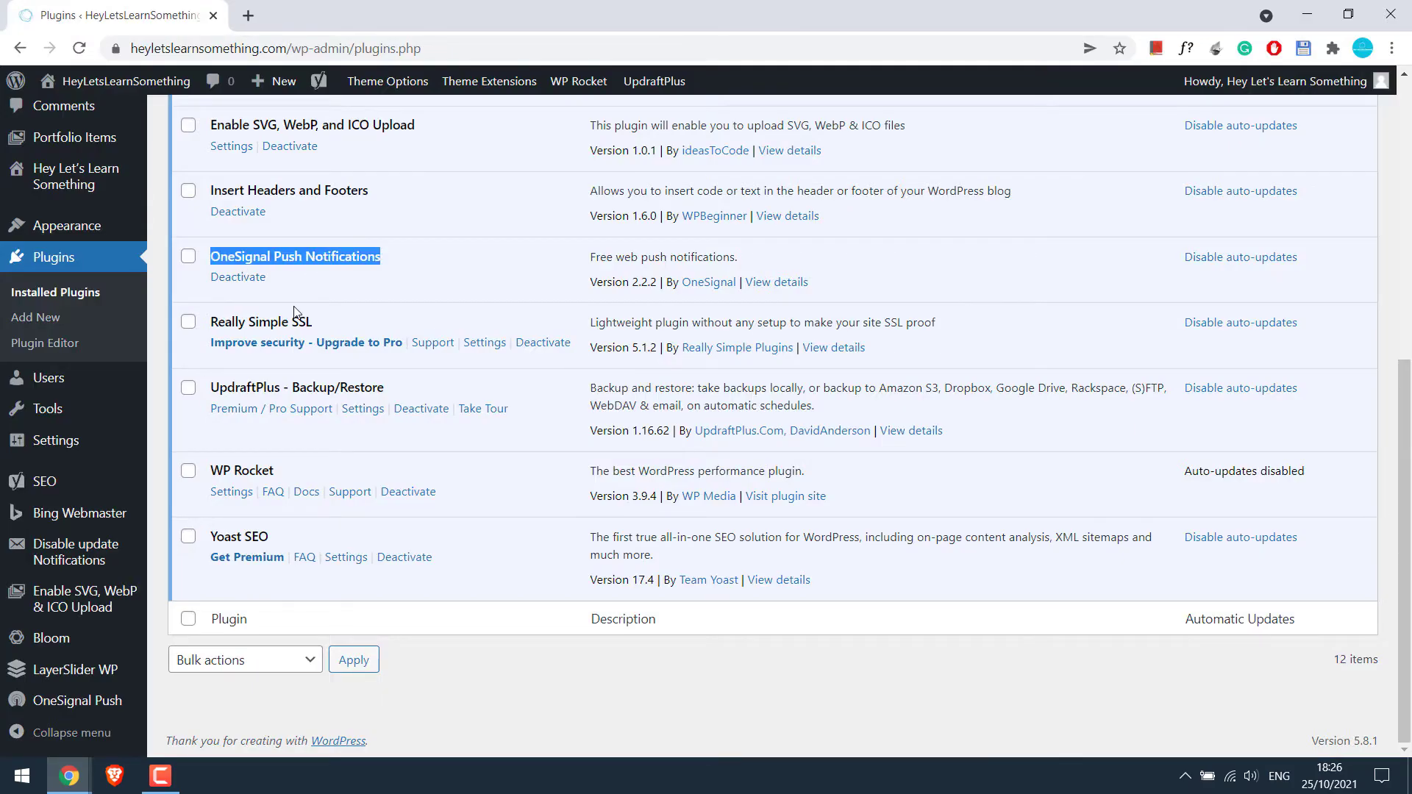
{"action": "scroll", "coordinate": [390, 395], "scroll_direction": "up", "scroll_amount": 7}
{"action": "mouse_move", "coordinate": [88, 167]}
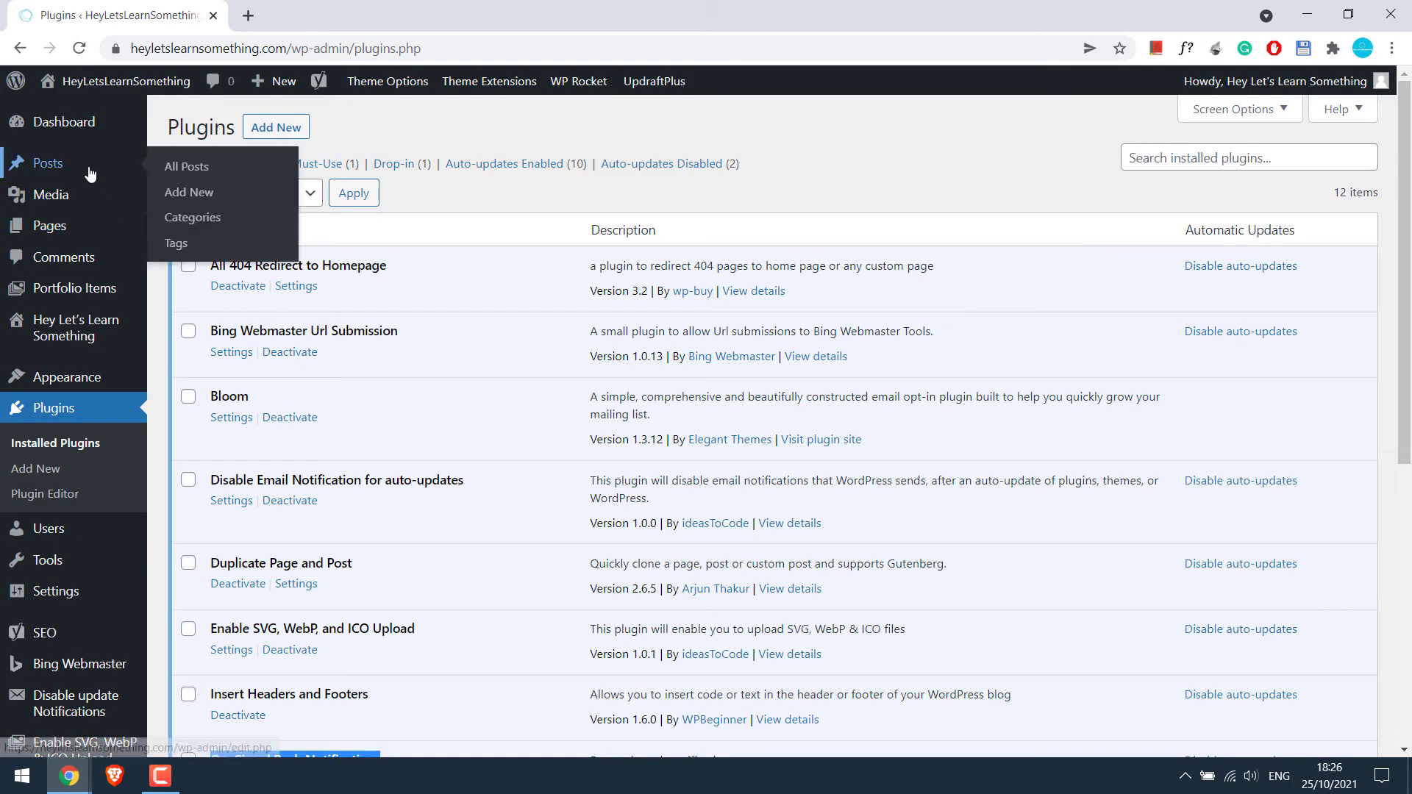
{"action": "right_click", "coordinate": [161, 189]}
{"action": "left_click", "coordinate": [235, 208]}
{"action": "left_click", "coordinate": [368, 16]}
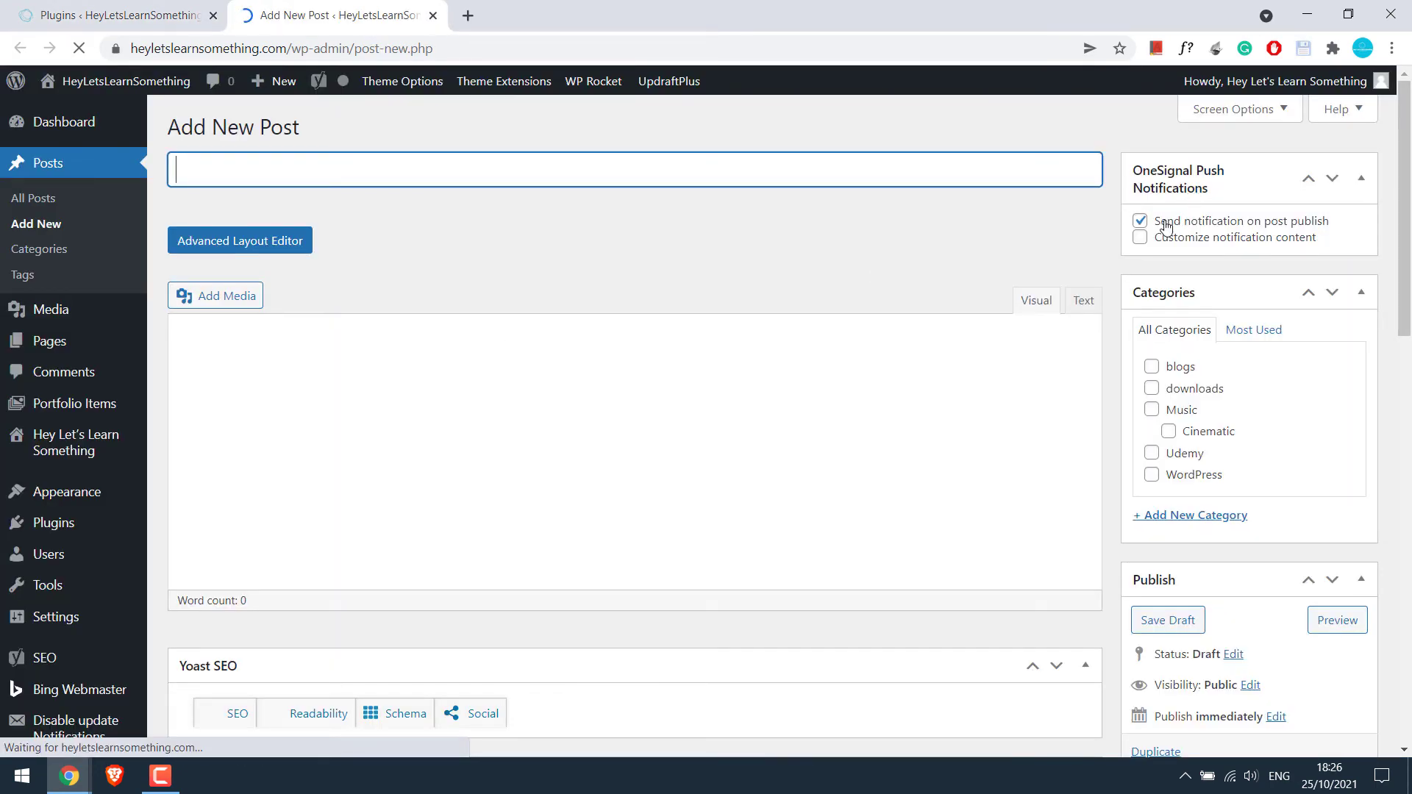
{"action": "left_click_drag", "start_coordinate": [1166, 225], "coordinate": [1318, 222]}
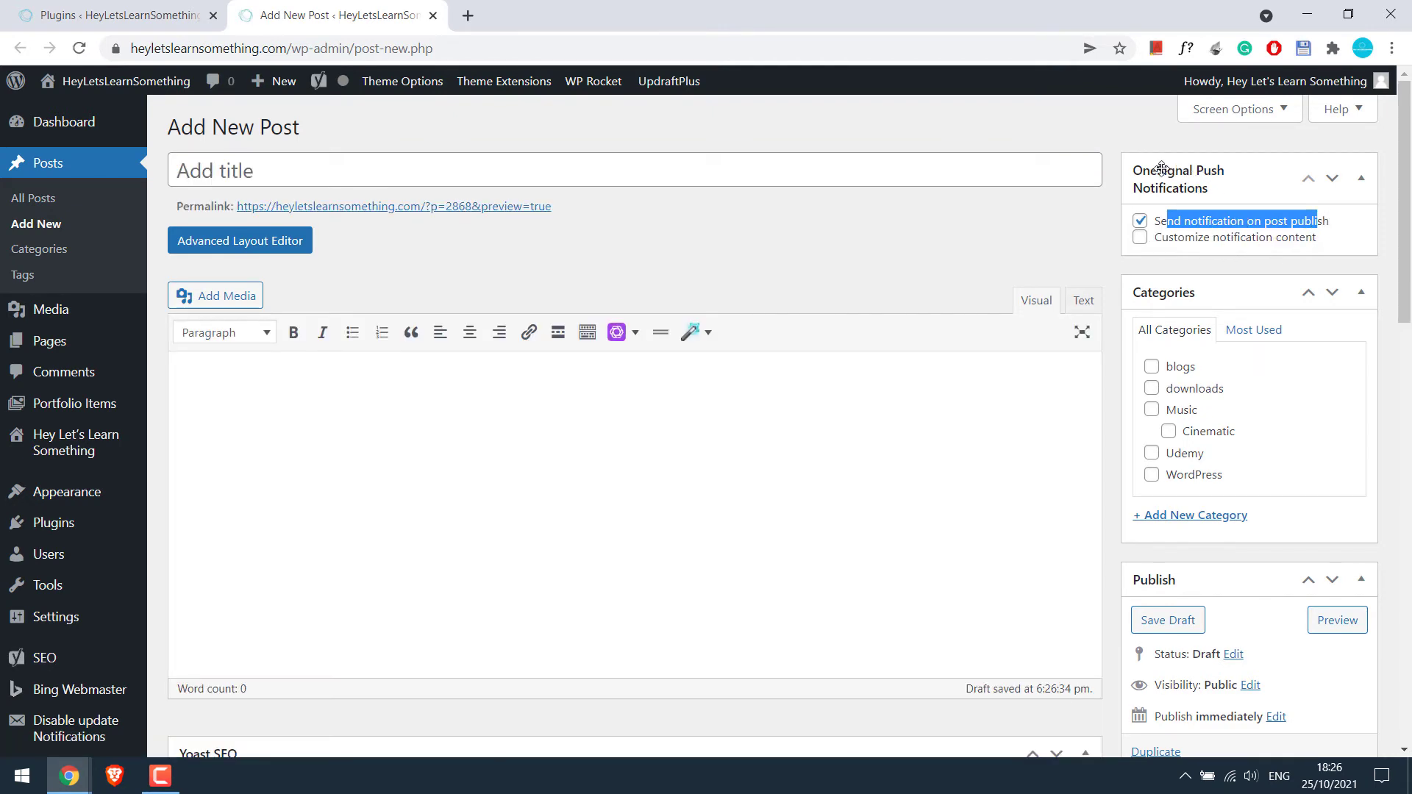
{"action": "left_click", "coordinate": [433, 16]}
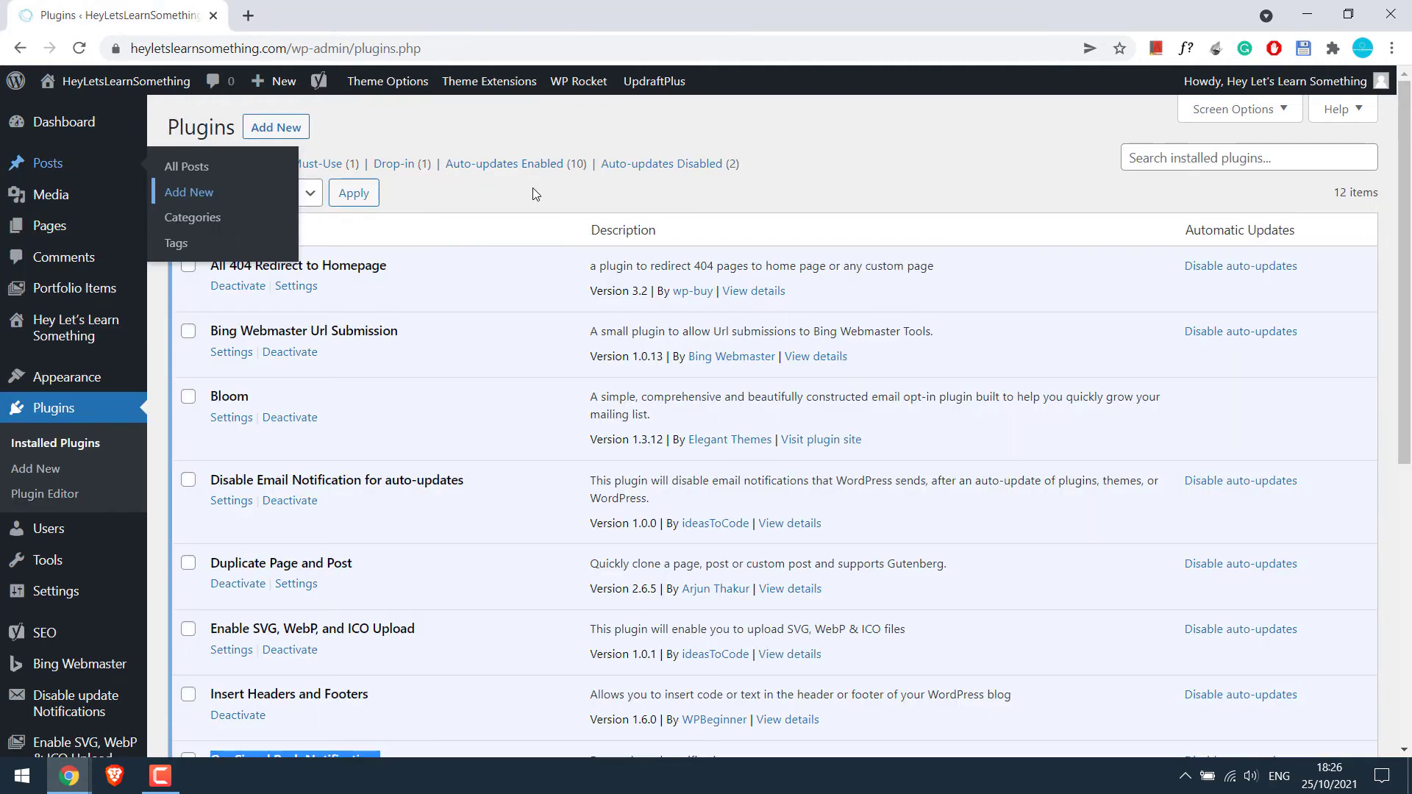
{"action": "scroll", "coordinate": [466, 388], "scroll_direction": "down", "scroll_amount": 1}
{"action": "scroll", "coordinate": [468, 388], "scroll_direction": "down", "scroll_amount": 5}
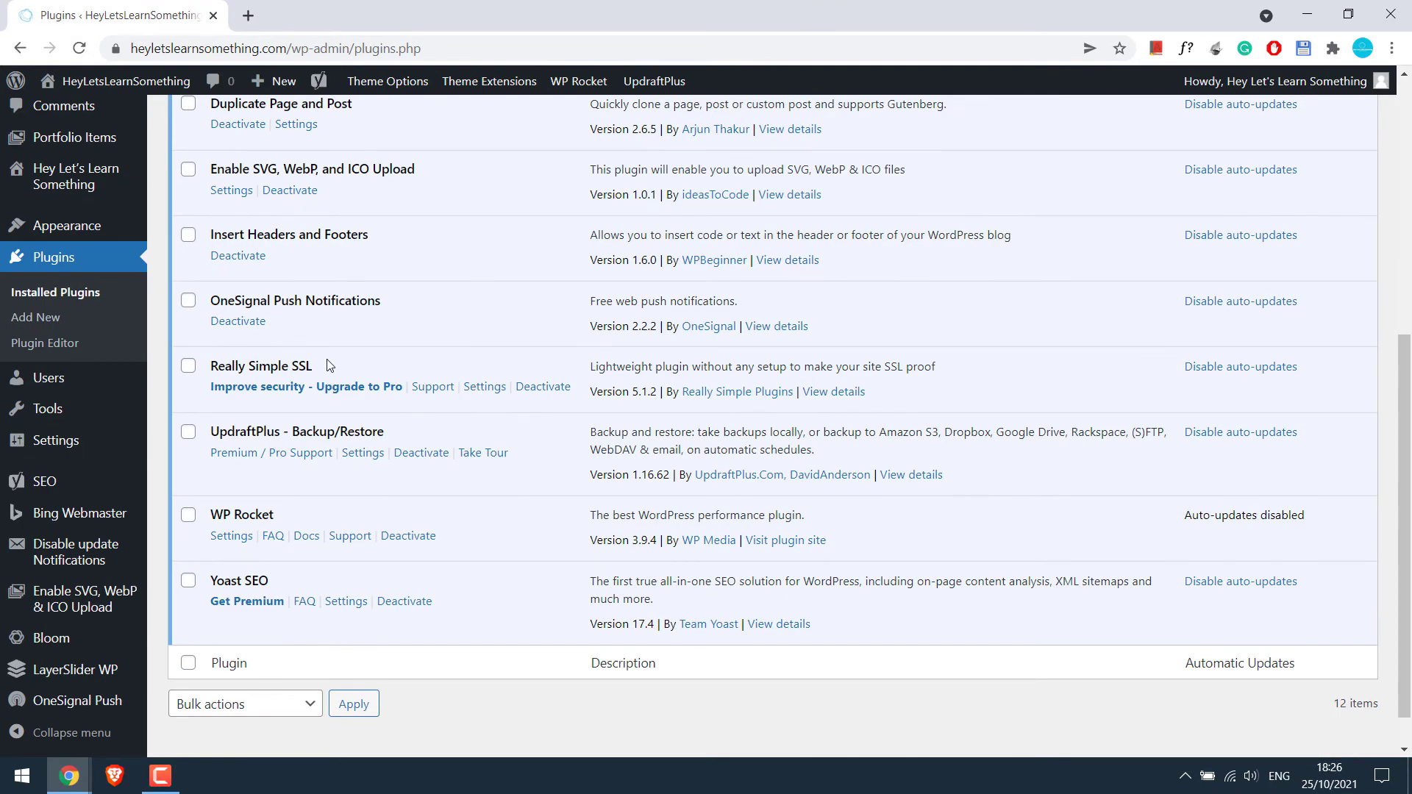
{"action": "left_click_drag", "start_coordinate": [328, 367], "coordinate": [210, 362]}
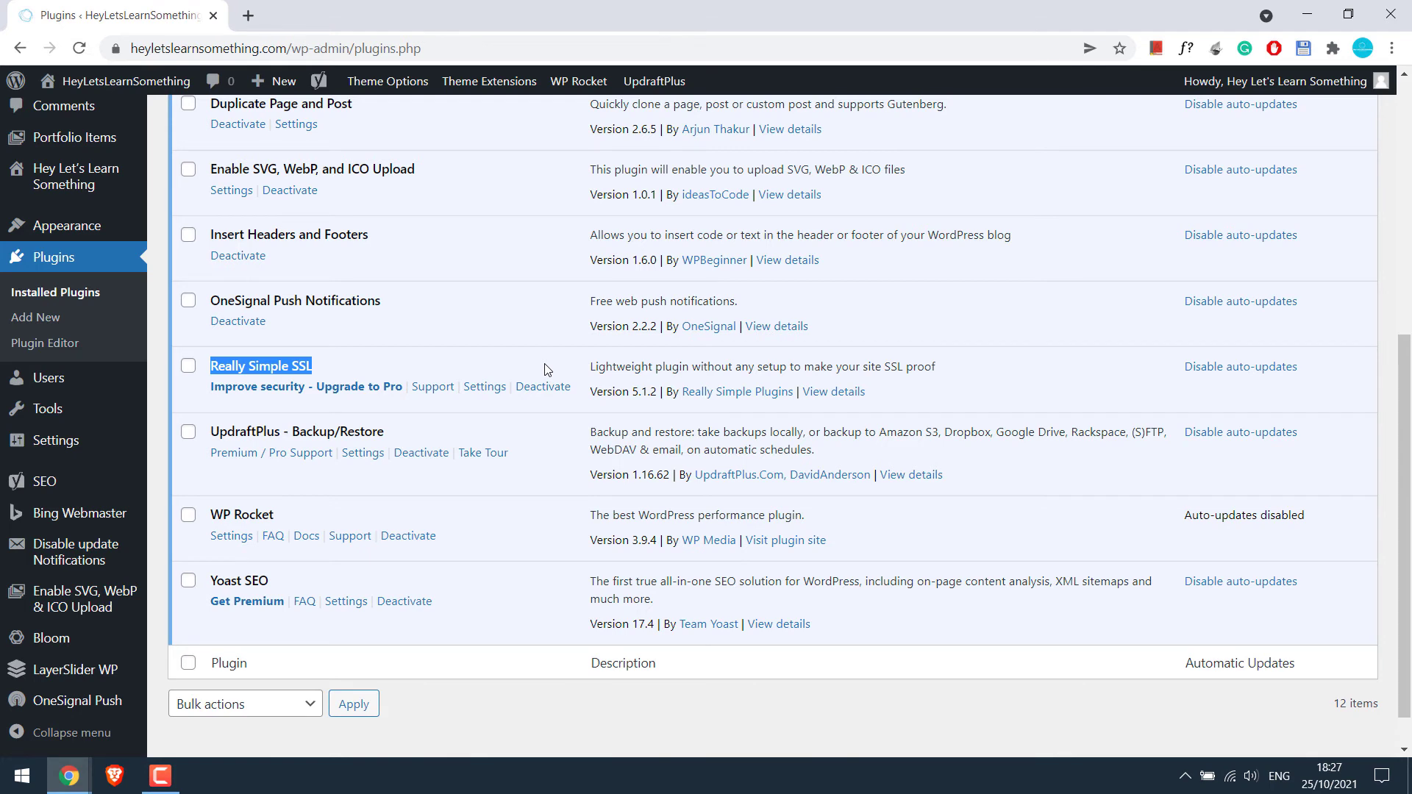
{"action": "scroll", "coordinate": [547, 369], "scroll_direction": "down", "scroll_amount": 1}
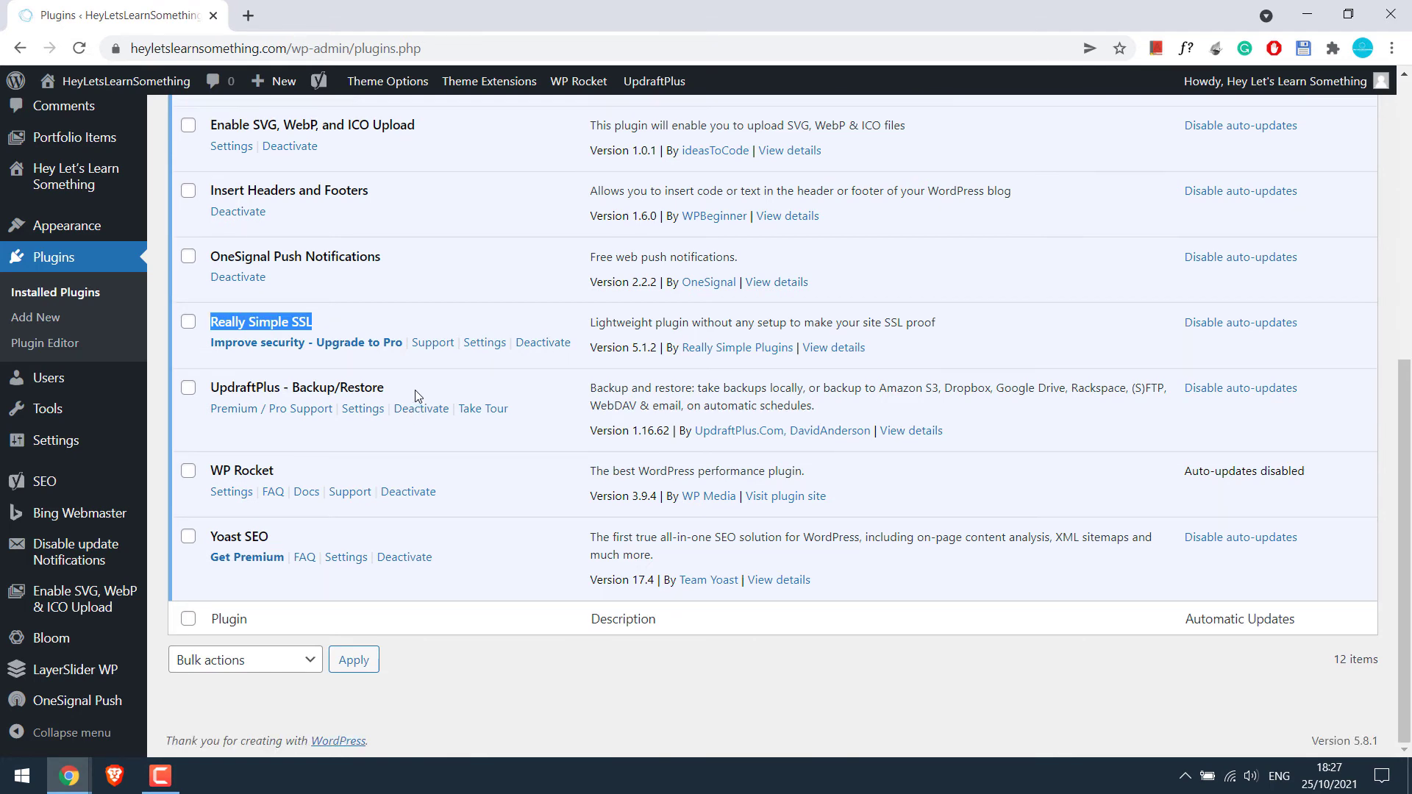
{"action": "left_click_drag", "start_coordinate": [415, 389], "coordinate": [210, 388]}
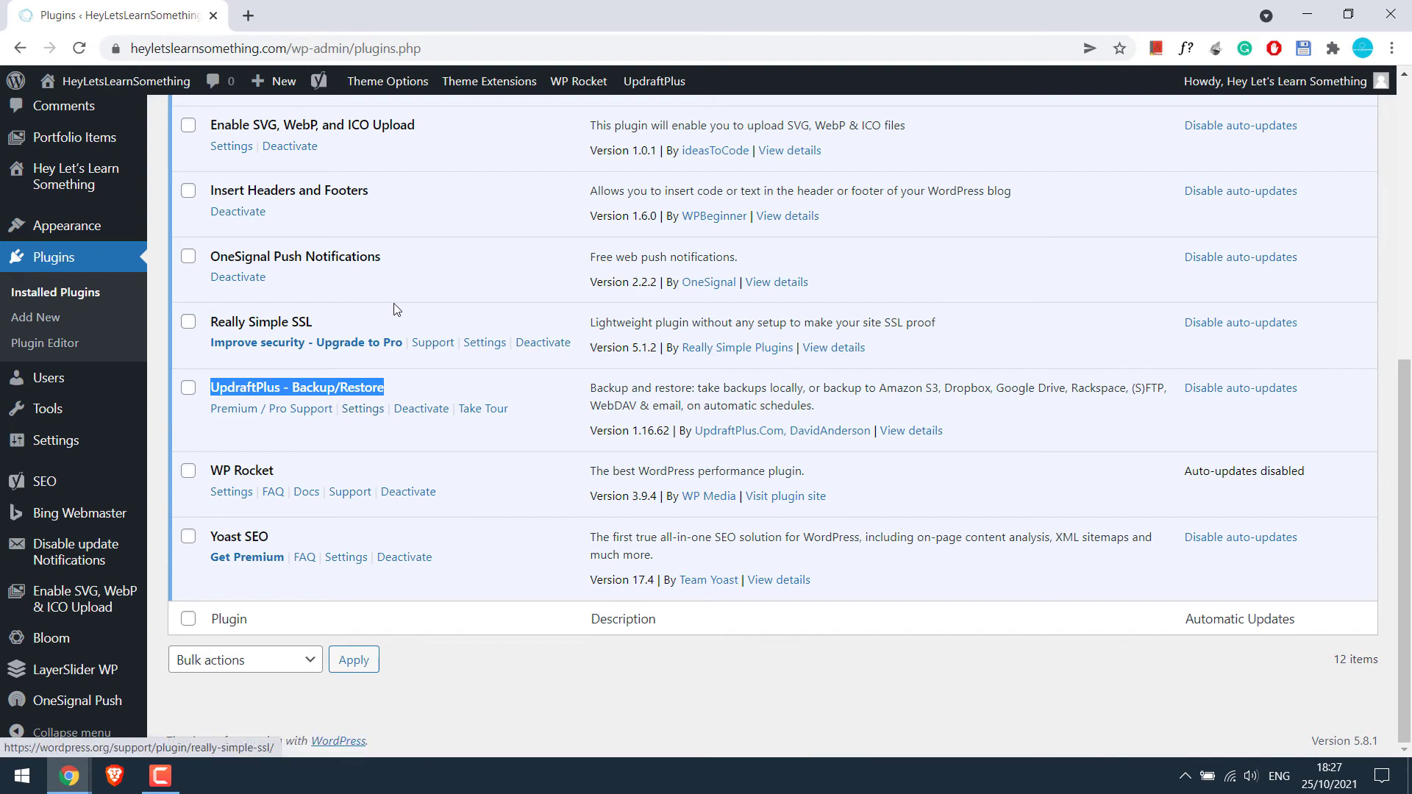
{"action": "left_click", "coordinate": [363, 409]}
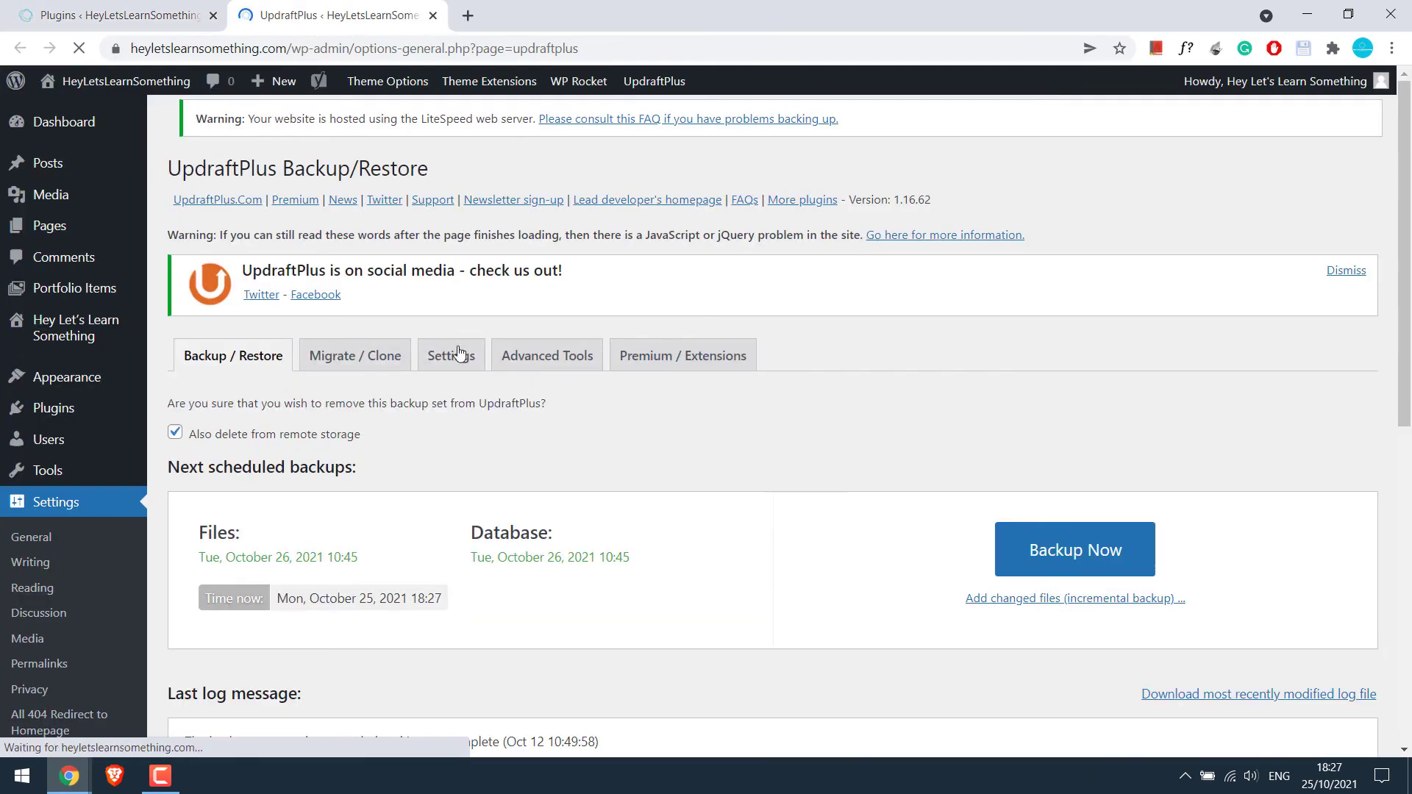
{"action": "left_click", "coordinate": [457, 355]}
{"action": "scroll", "coordinate": [551, 471], "scroll_direction": "down", "scroll_amount": 6}
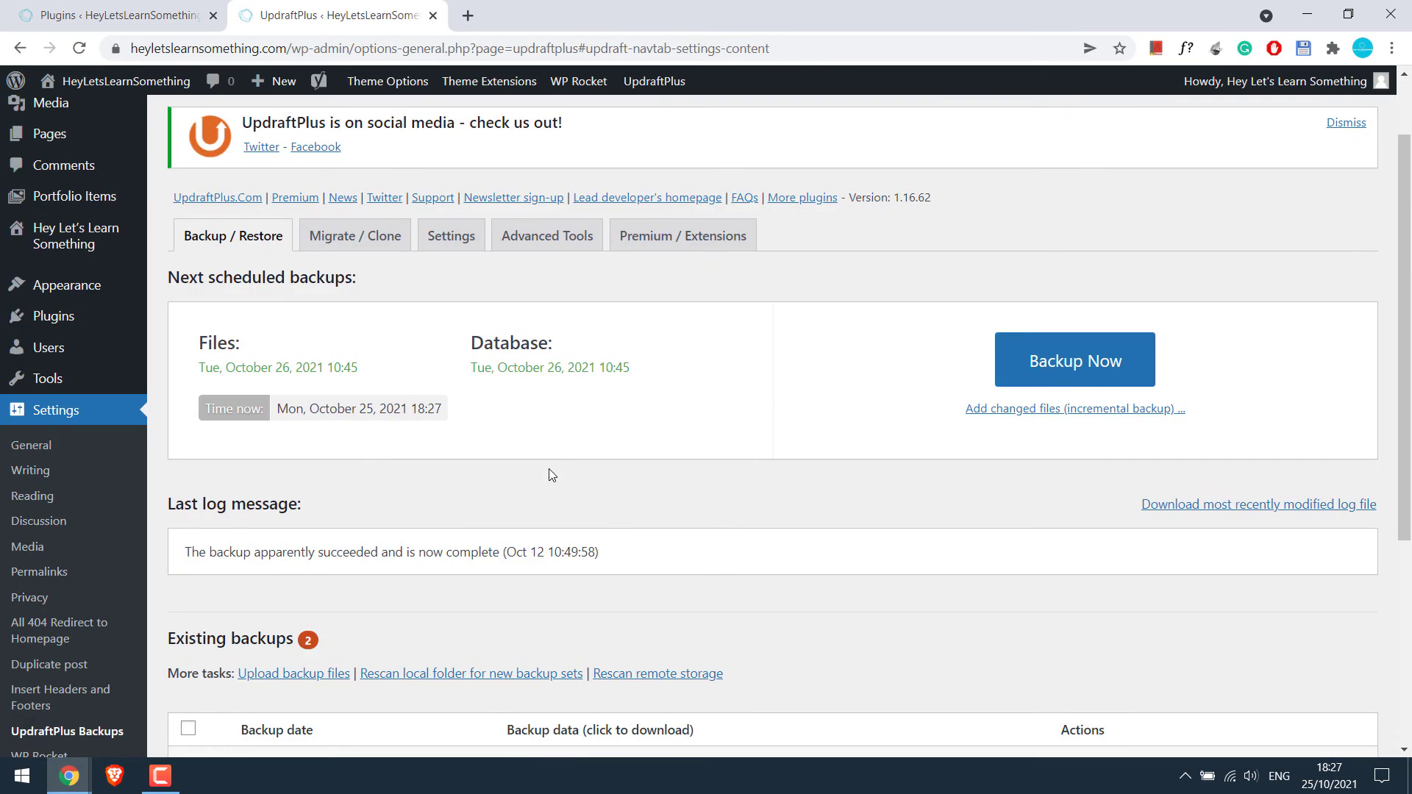
{"action": "scroll", "coordinate": [567, 436], "scroll_direction": "up", "scroll_amount": 5}
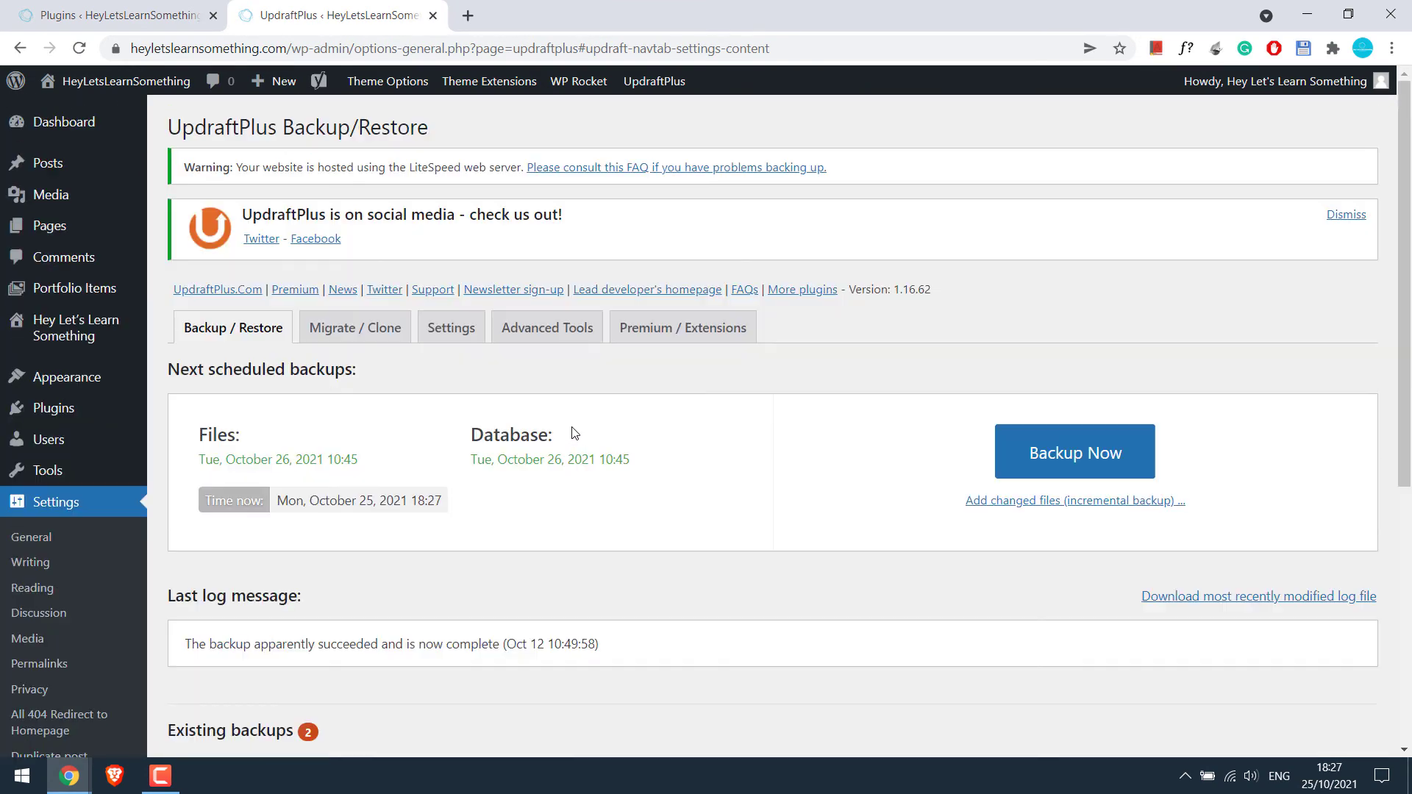
{"action": "left_click", "coordinate": [462, 339]}
{"action": "scroll", "coordinate": [478, 368], "scroll_direction": "down", "scroll_amount": 6}
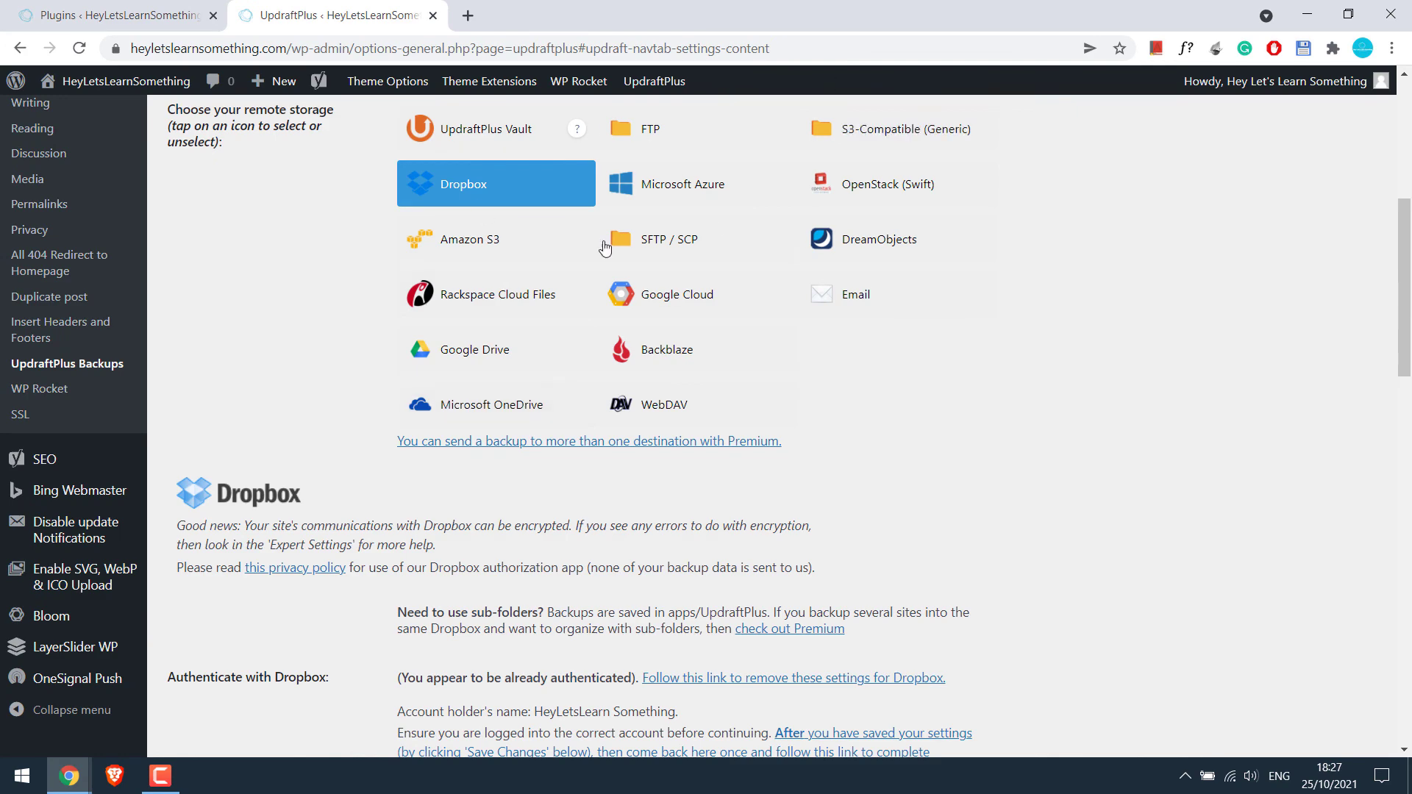
{"action": "left_click", "coordinate": [432, 16]}
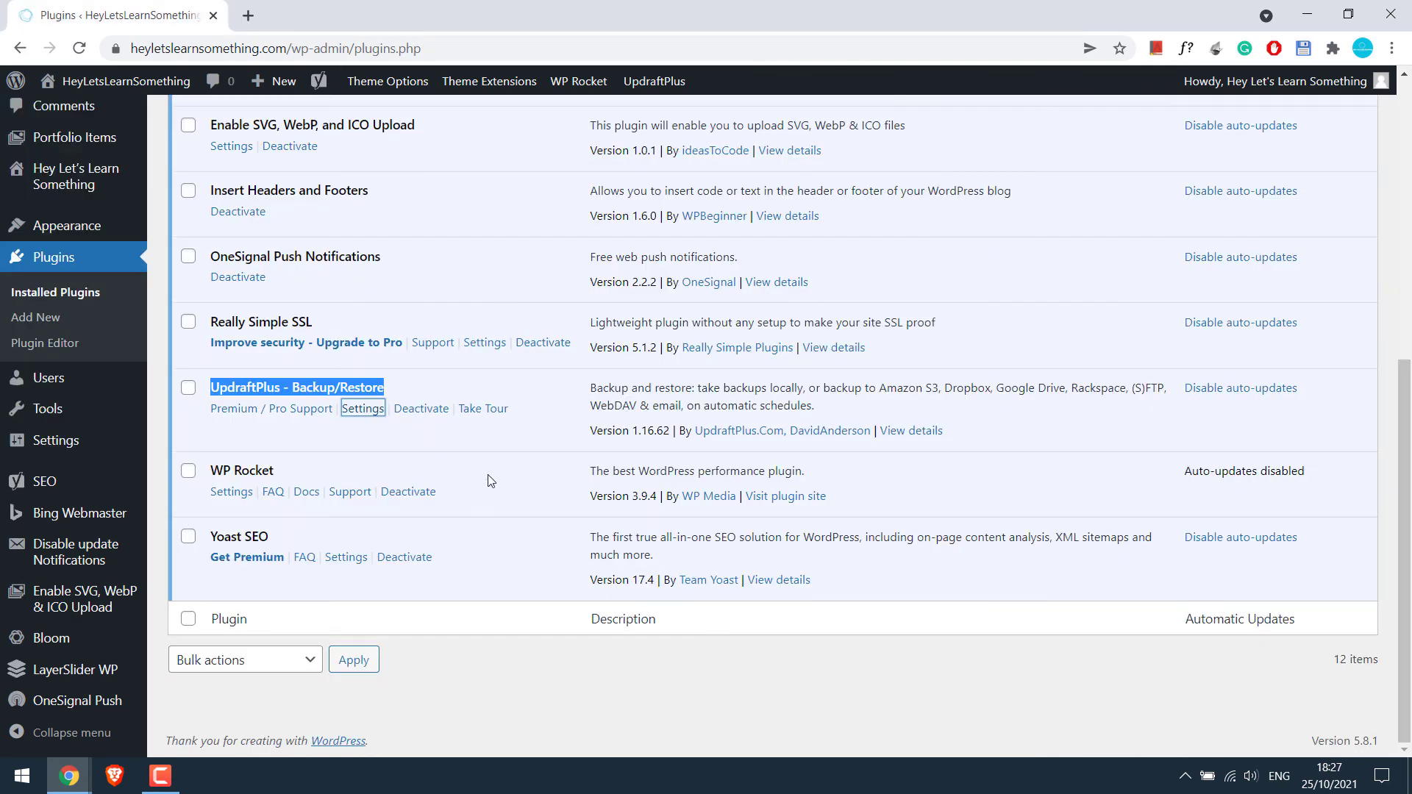
{"action": "left_click_drag", "start_coordinate": [472, 475], "coordinate": [209, 464]}
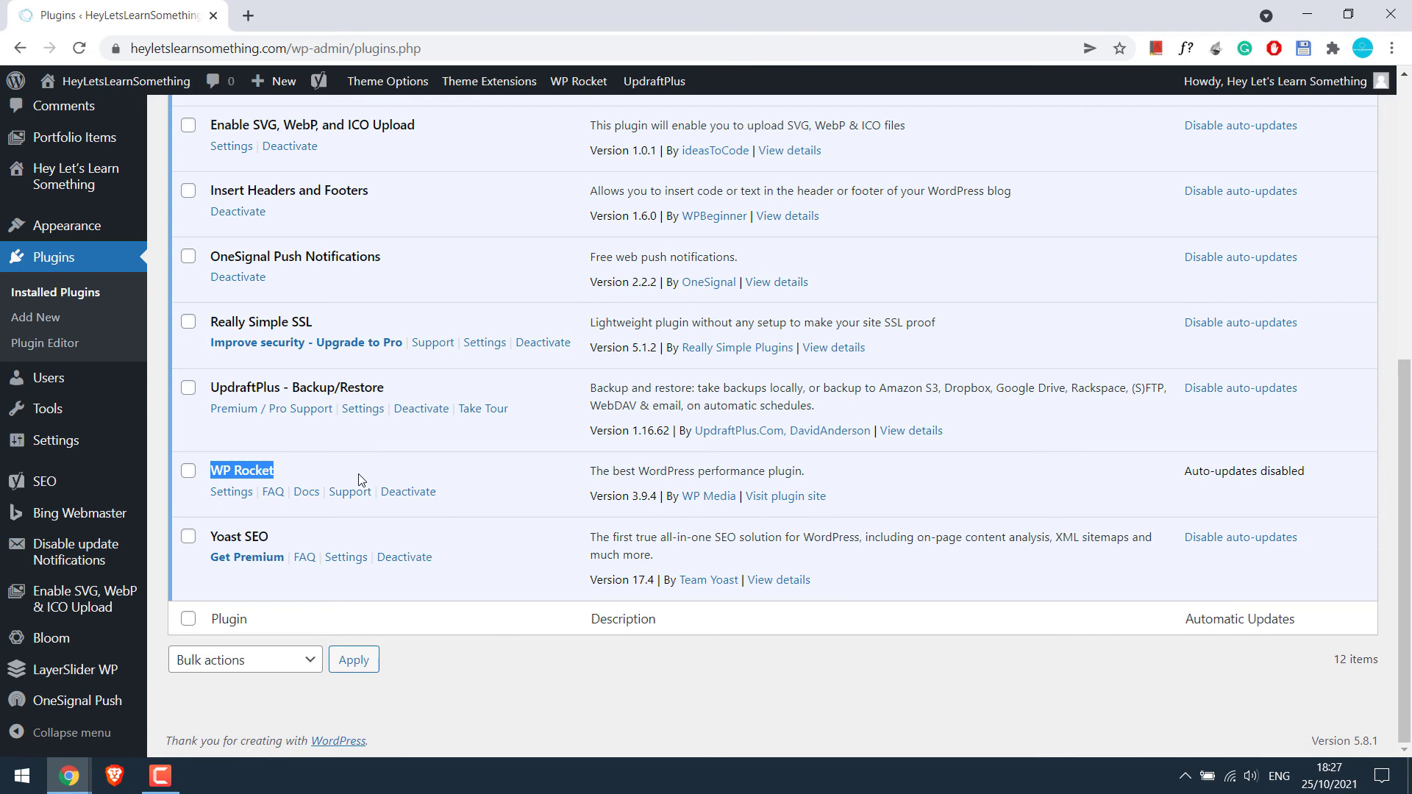
{"action": "left_click", "coordinate": [289, 47]}
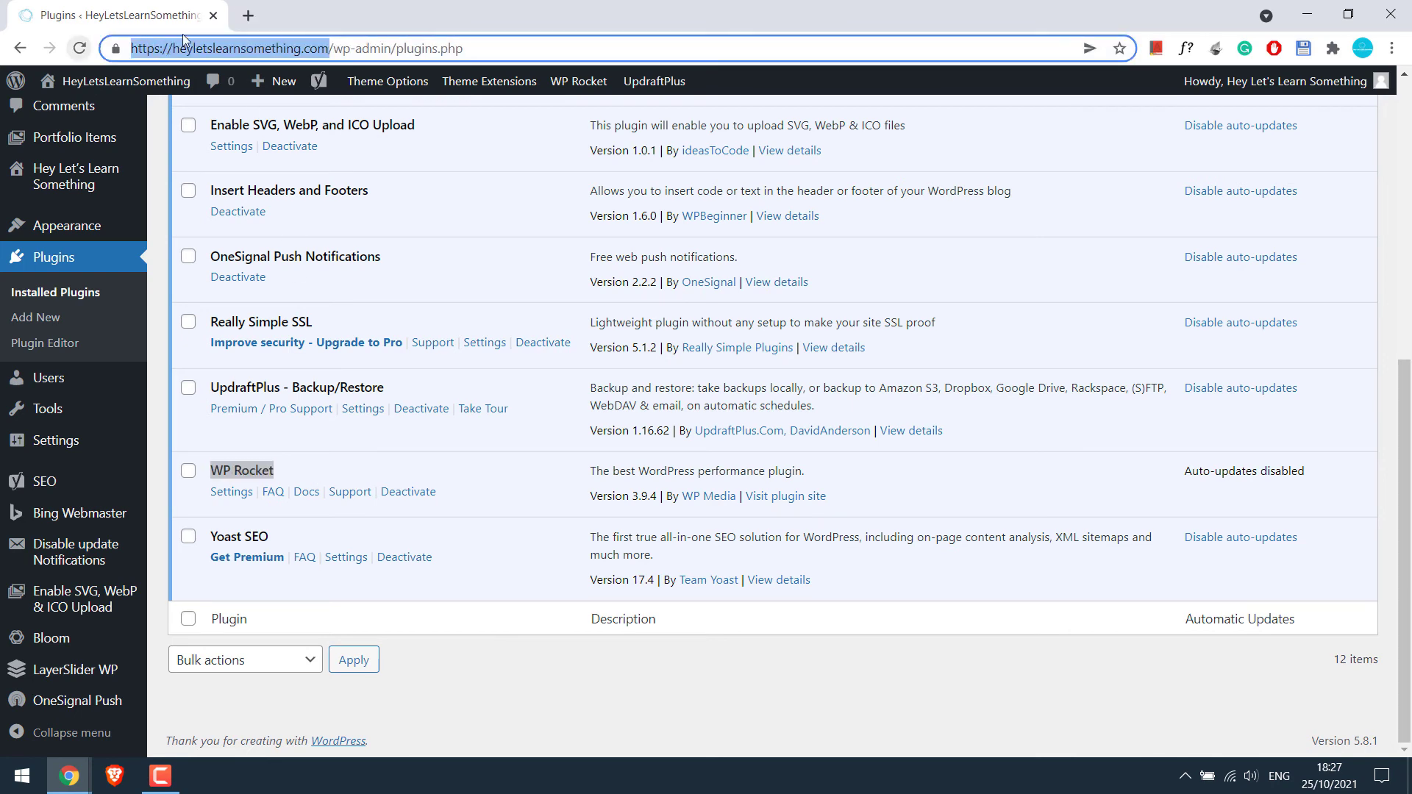
{"action": "left_click", "coordinate": [248, 15]}
{"action": "type", "text": "gtmetrix.com/re"}
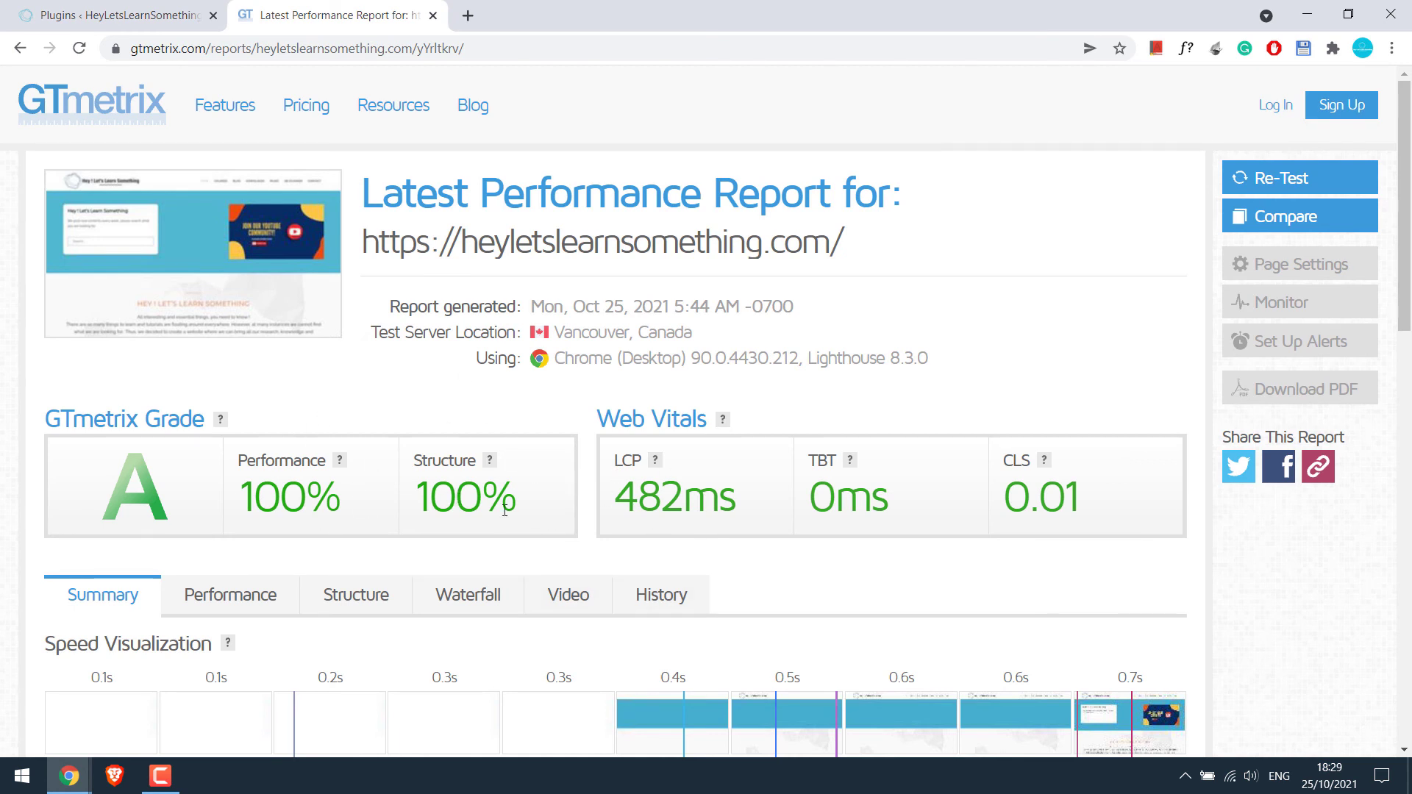
{"action": "left_click", "coordinate": [434, 15]}
{"action": "left_click_drag", "start_coordinate": [271, 537], "coordinate": [212, 530]}
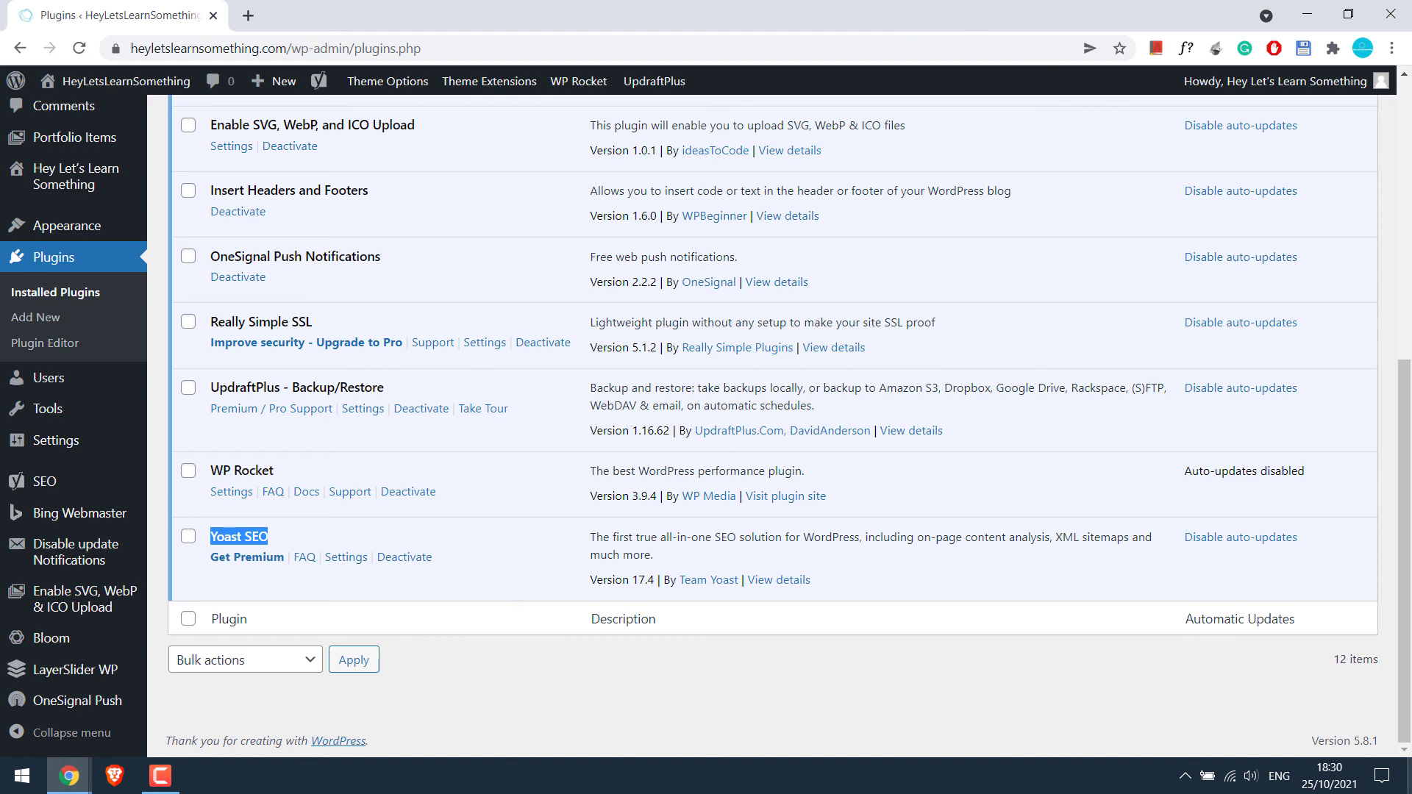
{"action": "scroll", "coordinate": [1405, 736], "scroll_direction": "up", "scroll_amount": 5}
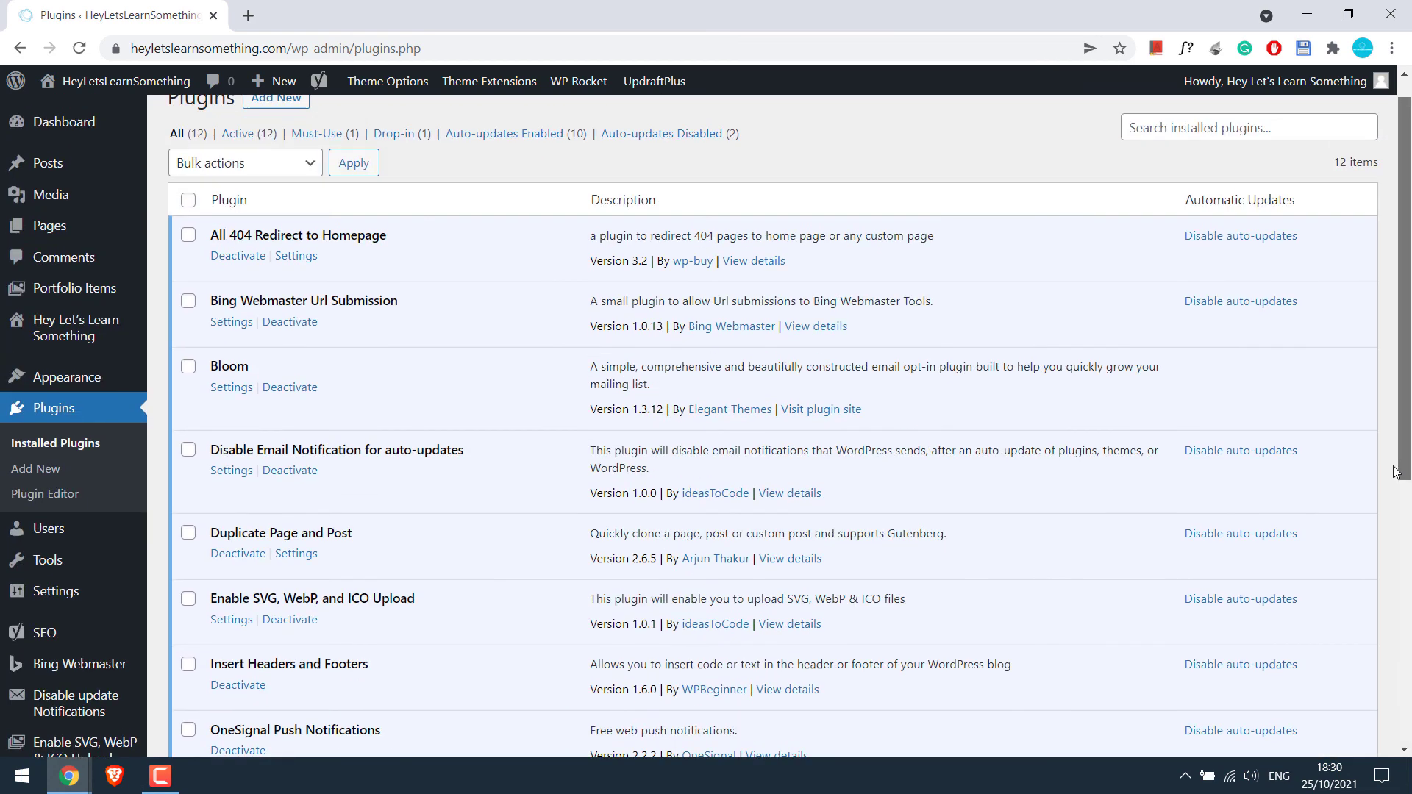
{"action": "scroll", "coordinate": [1401, 704], "scroll_direction": "down", "scroll_amount": 3}
{"action": "scroll", "coordinate": [1401, 704], "scroll_direction": "down", "scroll_amount": 2}
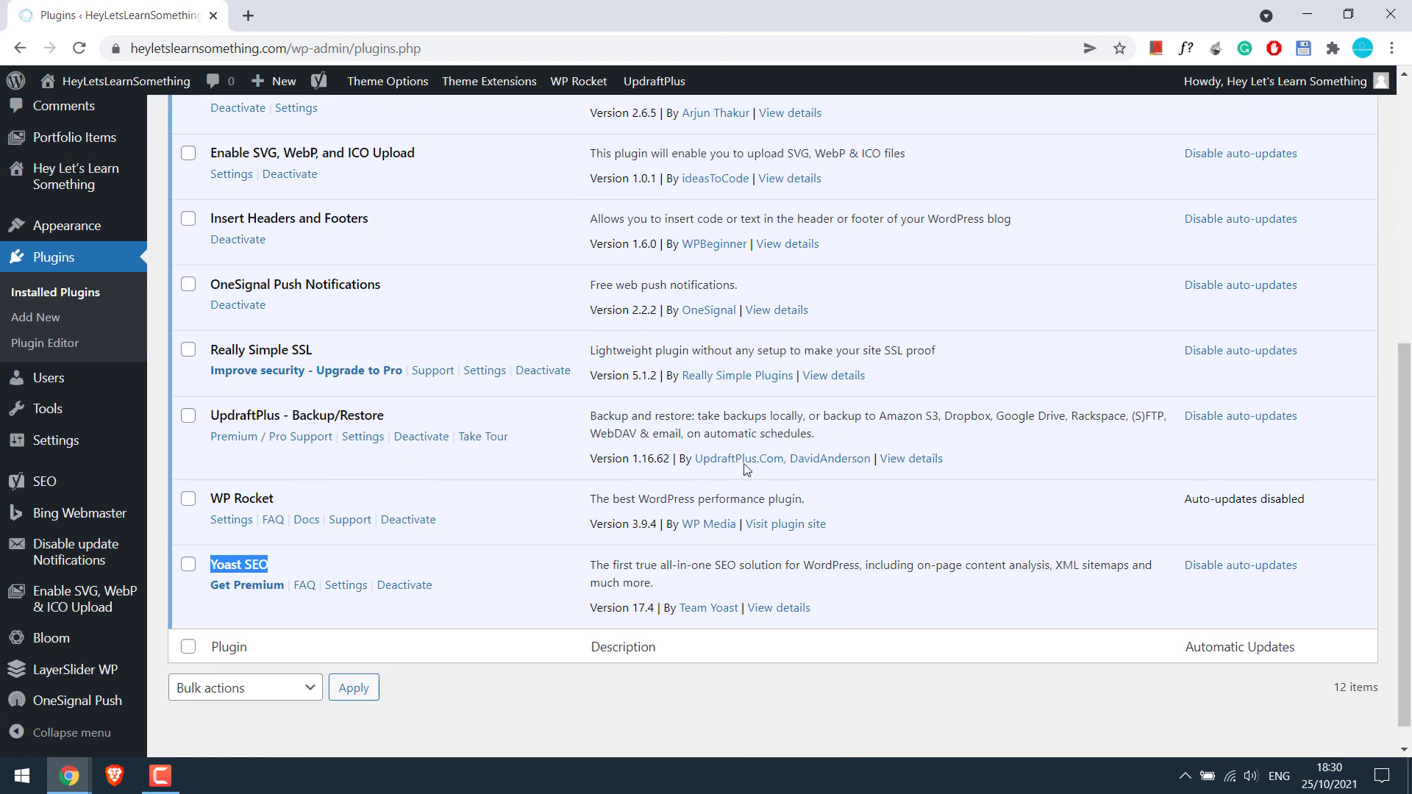